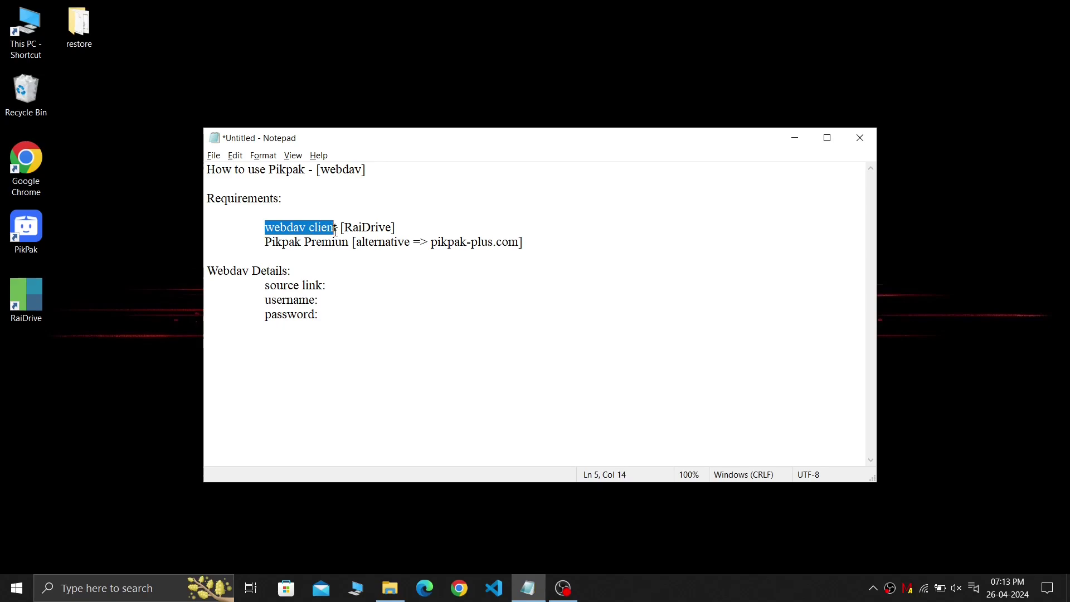
# Review the listed requirements, RaiDrive as WebDAV client and PikPak Premium or its alternative, and the WebDAV details still to fill in
pyautogui.doubleClick(350, 229)
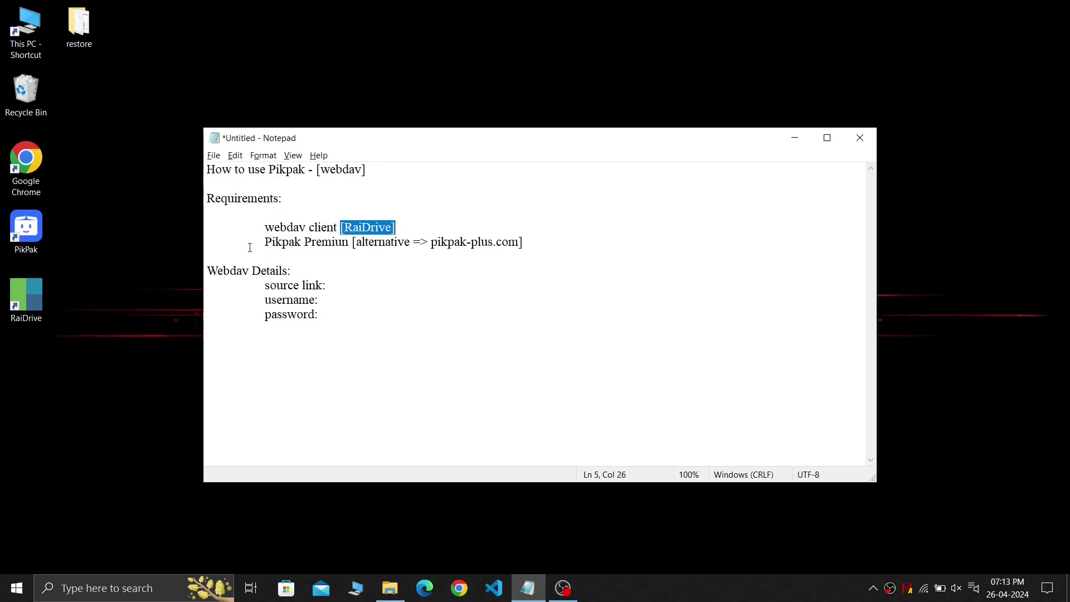
pyautogui.moveTo(262, 246); pyautogui.dragTo(354, 248)
pyautogui.click(352, 246)
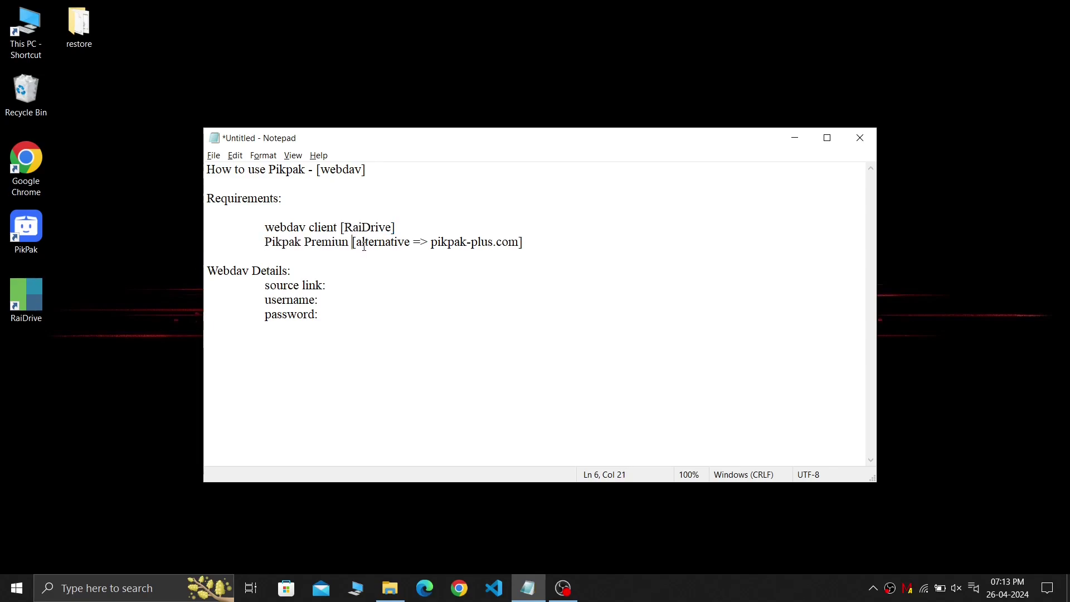
pyautogui.moveTo(356, 244); pyautogui.dragTo(523, 245)
pyautogui.click(502, 244)
pyautogui.moveTo(296, 272); pyautogui.dragTo(208, 278)
pyautogui.moveTo(323, 315); pyautogui.dragTo(236, 285)
pyautogui.click(437, 390)
# Switch to Chrome and open the PikPak cloud drive at mypikpak.com/drive/all
pyautogui.click(469, 598)
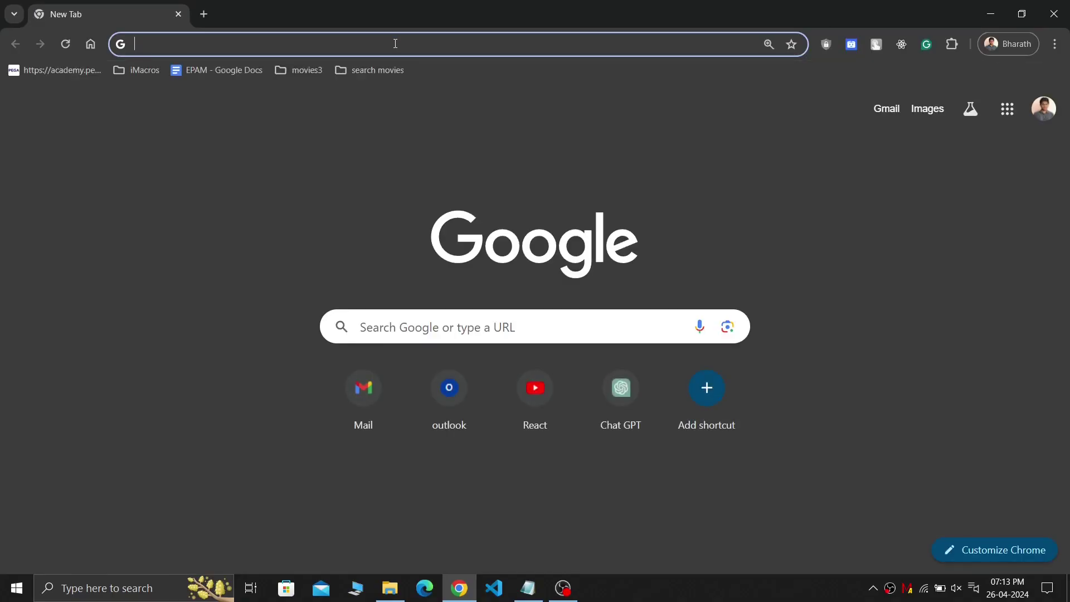
pyautogui.click(395, 43)
pyautogui.write('mypikpak.com/drive/all')
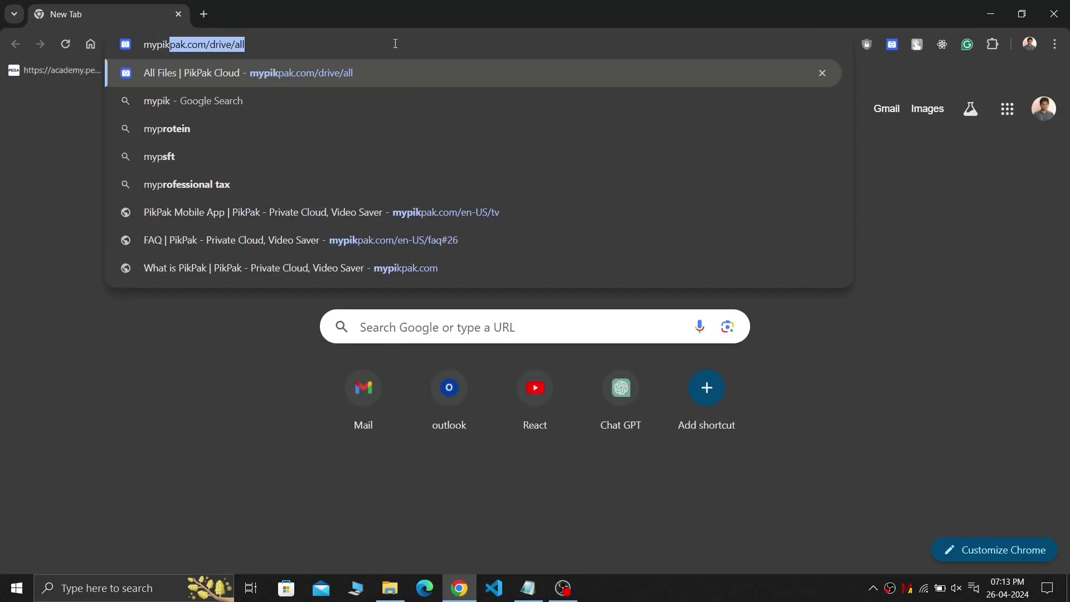
pyautogui.press('Return')
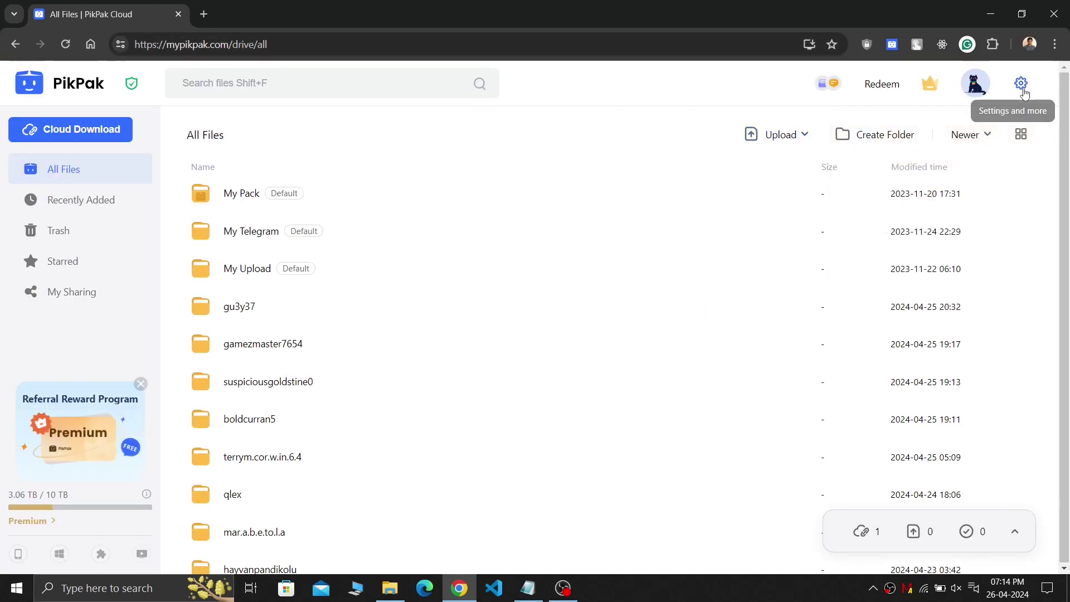
# Open the WebDAV configuration from the experimental features in PikPak's settings
pyautogui.click(1022, 84)
pyautogui.click(991, 139)
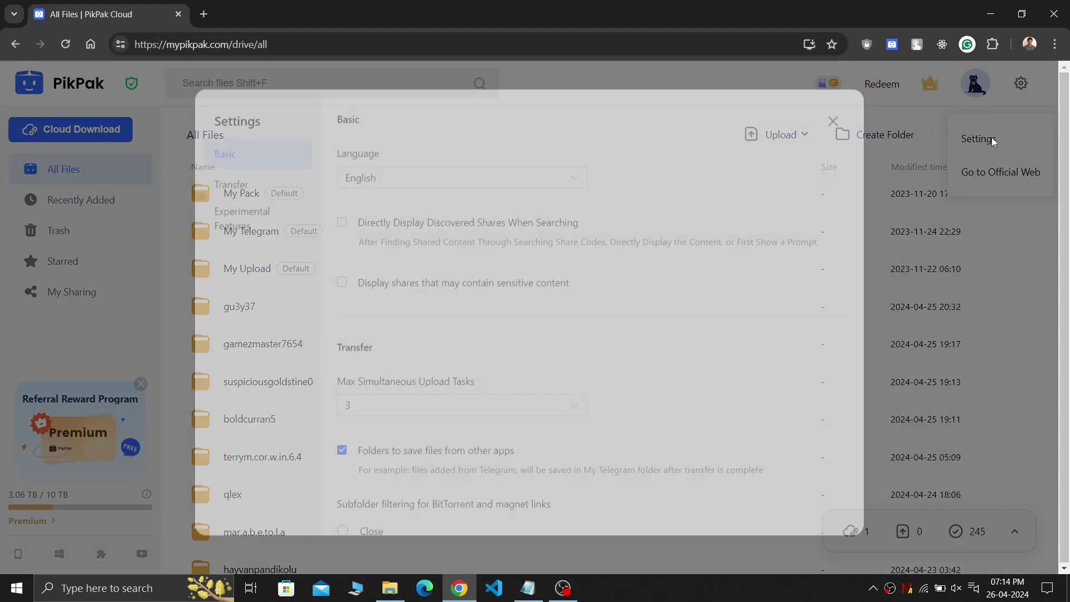
pyautogui.scroll(-8, 674, 233)
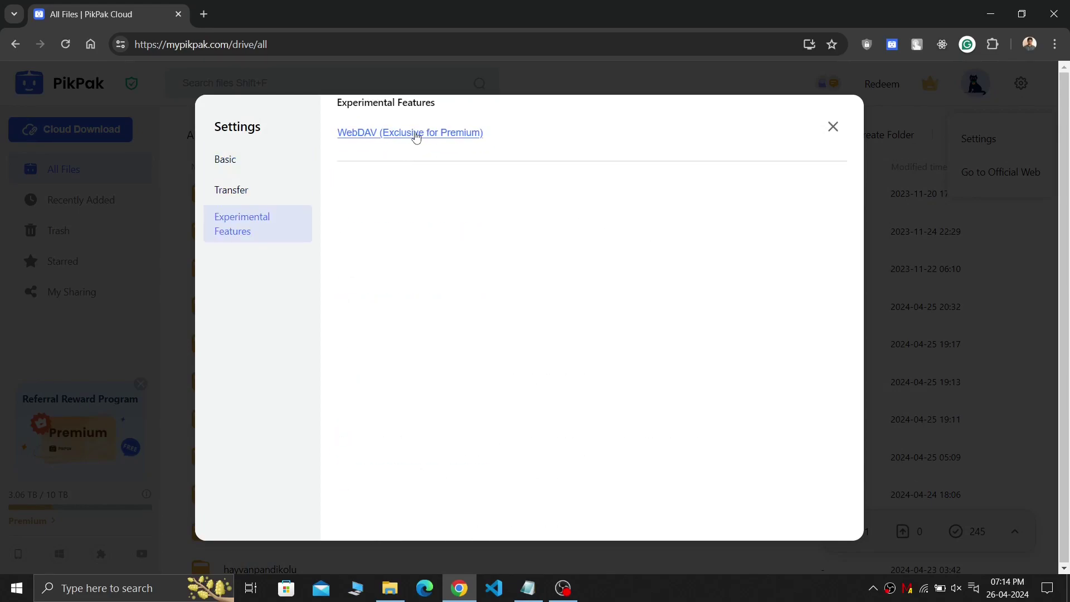
pyautogui.click(379, 138)
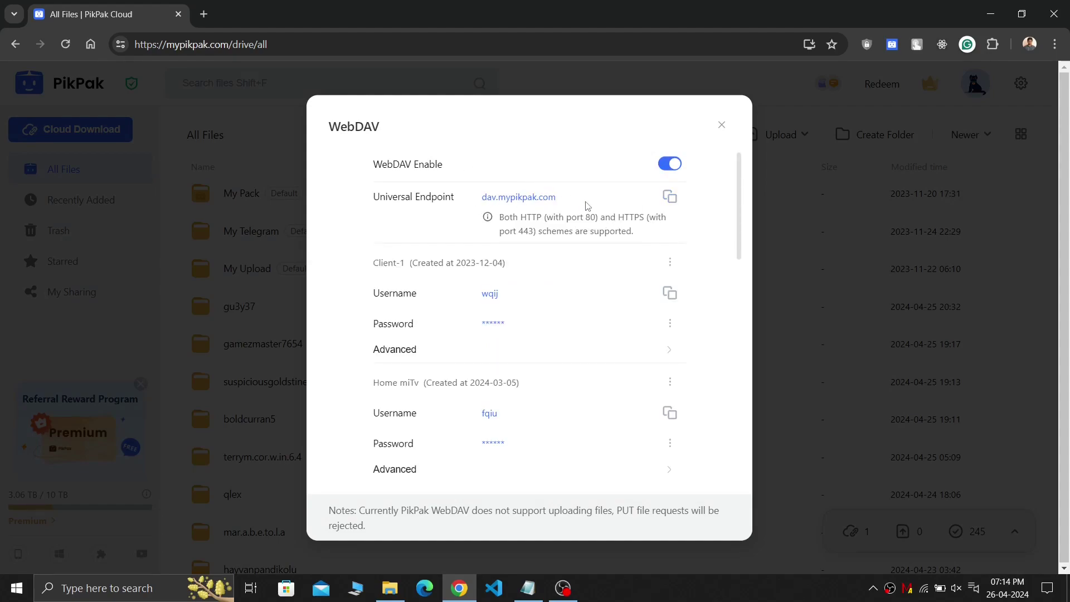
# Copy the universal endpoint dav.mypikpak.com and paste it as the source link in the Notepad notes
pyautogui.click(670, 198)
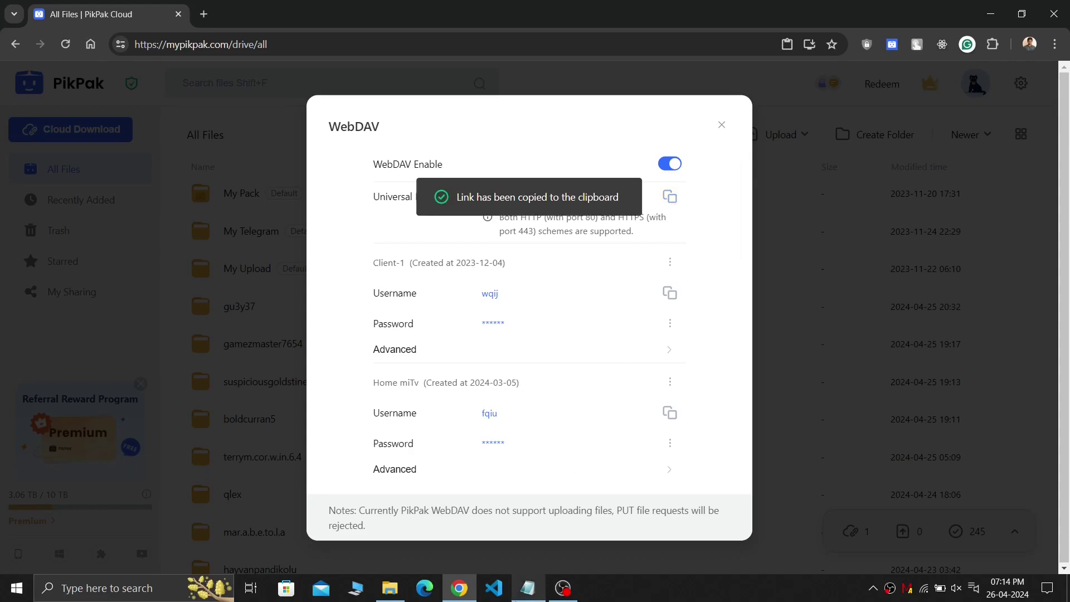
pyautogui.click(526, 595)
pyautogui.click(395, 286)
pyautogui.hotkey('ctrl', 'v')
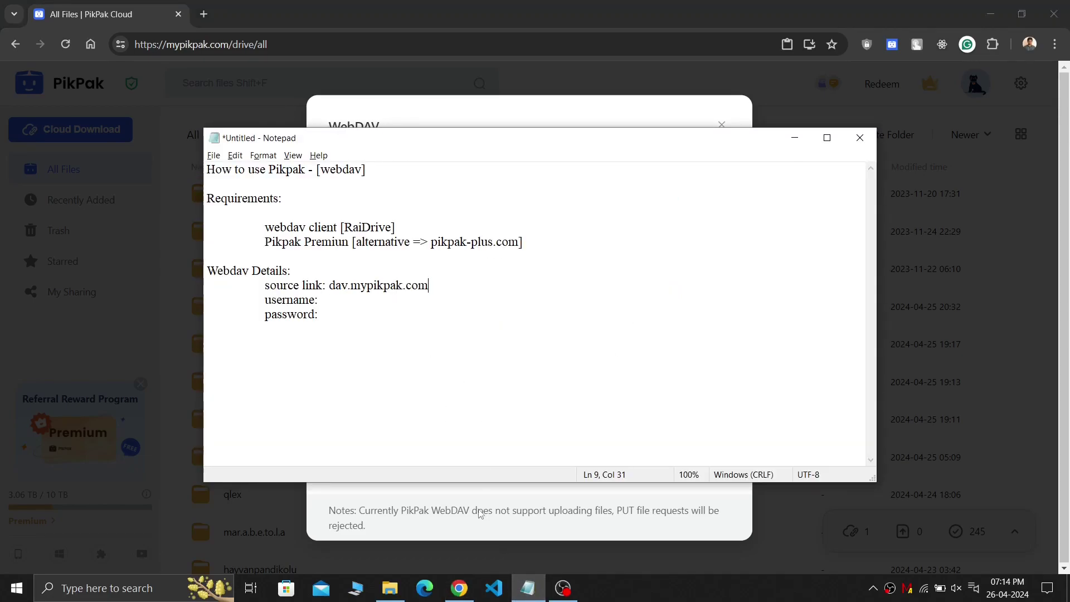
# Return to PikPak's WebDAV settings in Chrome and add a new client at the end of the client list
pyautogui.click(459, 588)
pyautogui.scroll(-4, 643, 312)
pyautogui.scroll(-5, 644, 312)
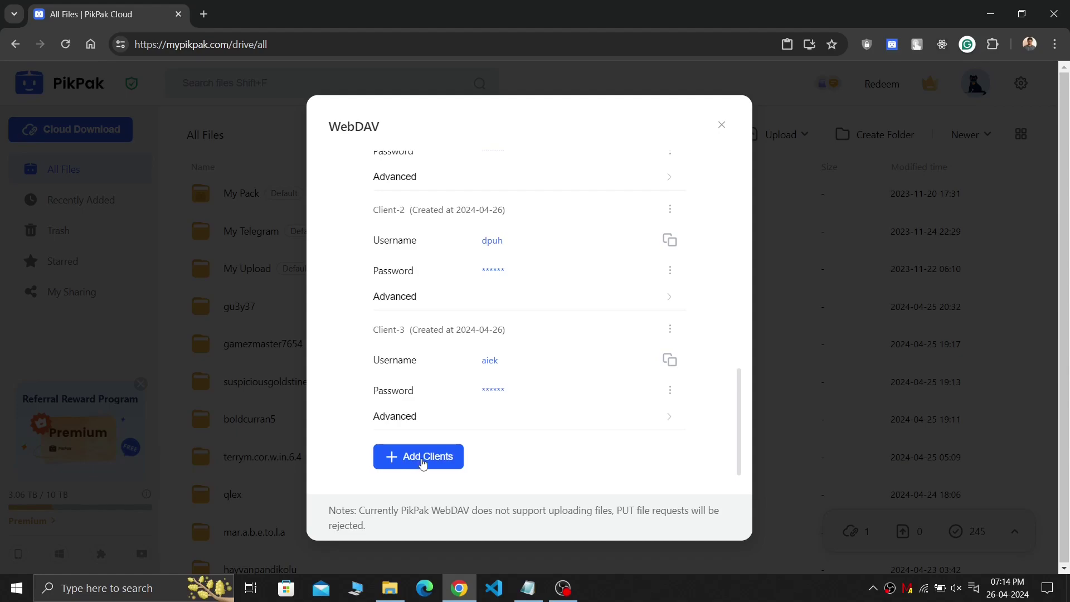
pyautogui.click(428, 460)
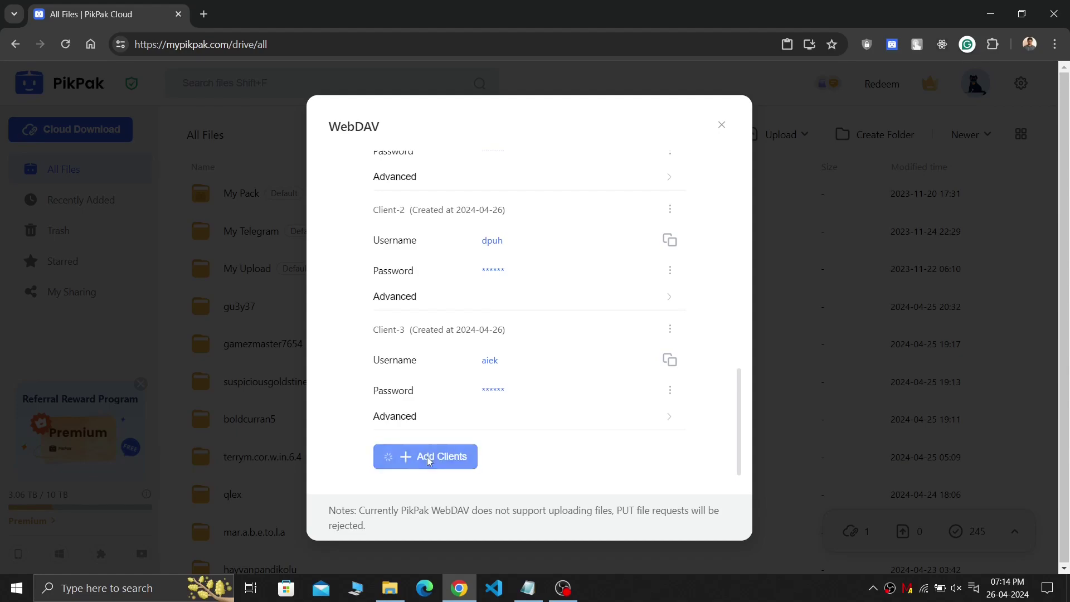
pyautogui.scroll(-3, 470, 432)
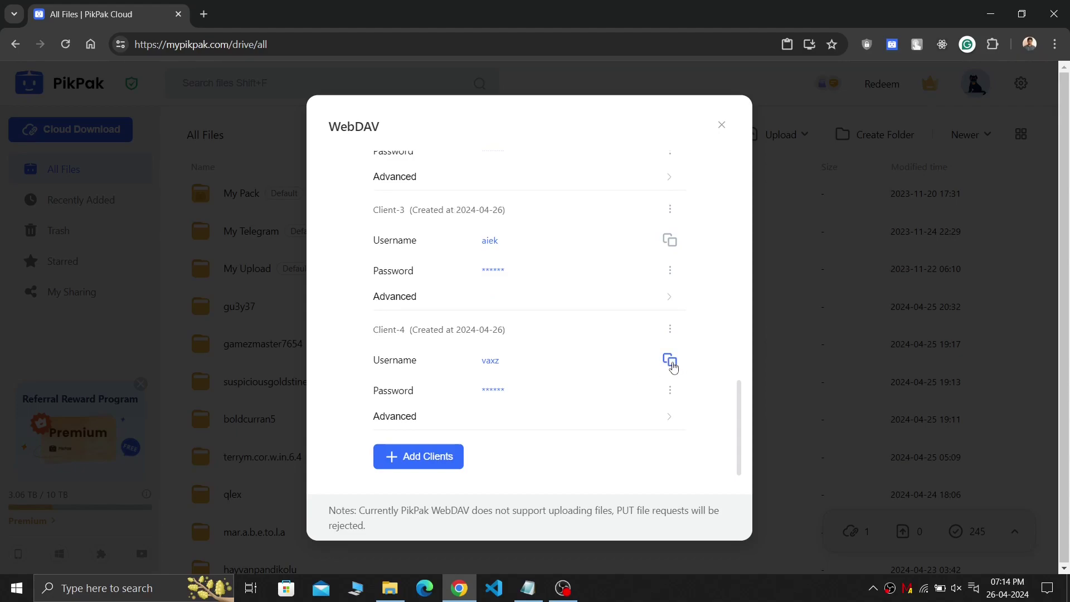
# Copy the new WebDAV client's username and paste it into the username line of the Notepad notes
pyautogui.click(671, 362)
pyautogui.click(532, 591)
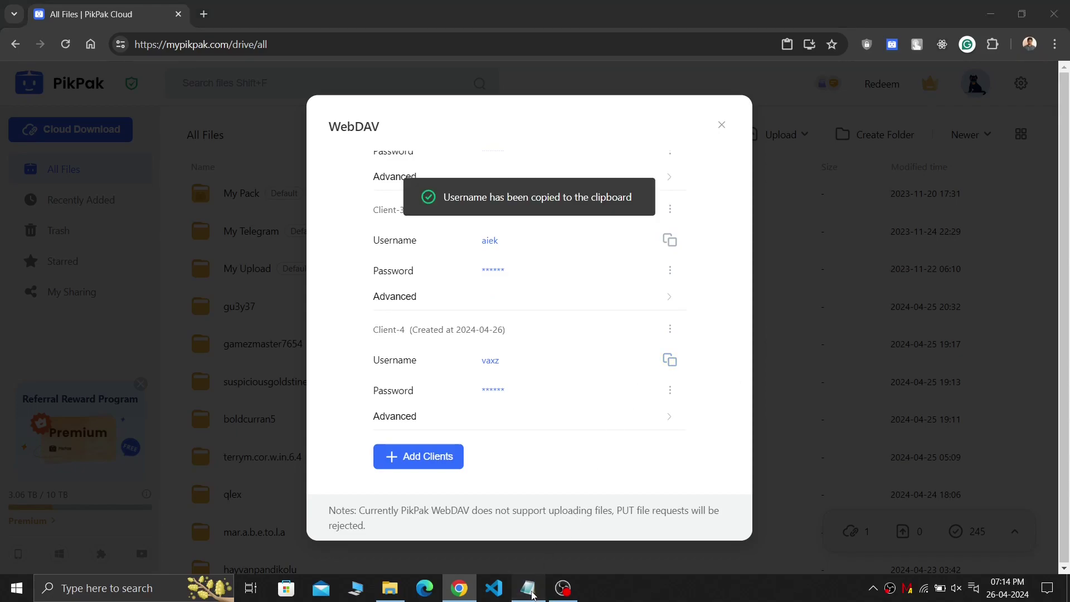
pyautogui.click(411, 300)
pyautogui.hotkey('ctrl', 'v')
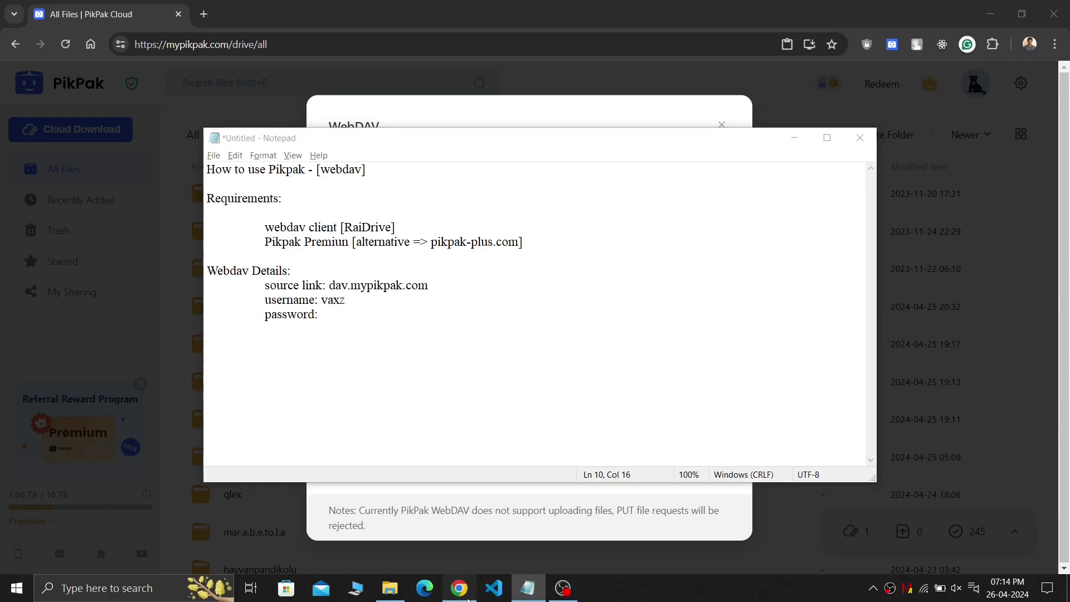
# Copy the new client's WebDAV password from PikPak in Chrome and paste it into the password line of the Notepad notes
pyautogui.click(459, 588)
pyautogui.click(669, 391)
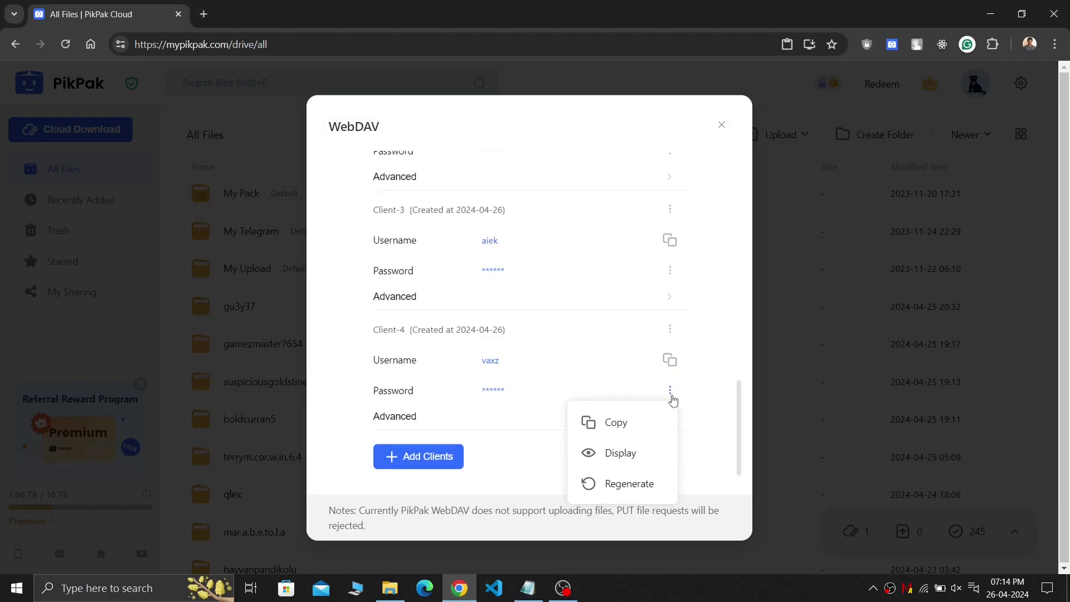
pyautogui.click(628, 423)
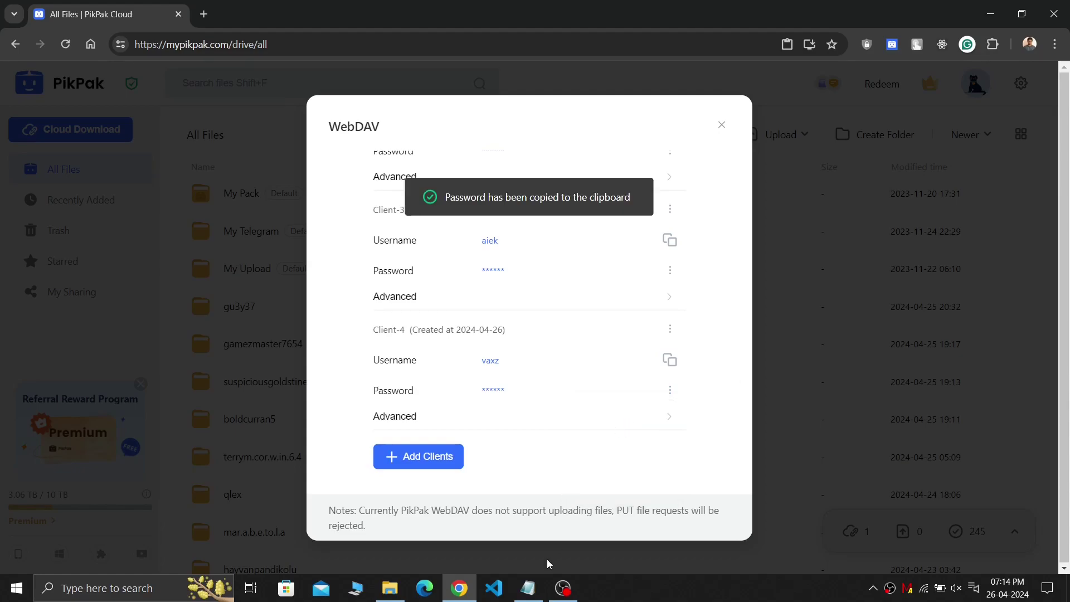
pyautogui.click(528, 588)
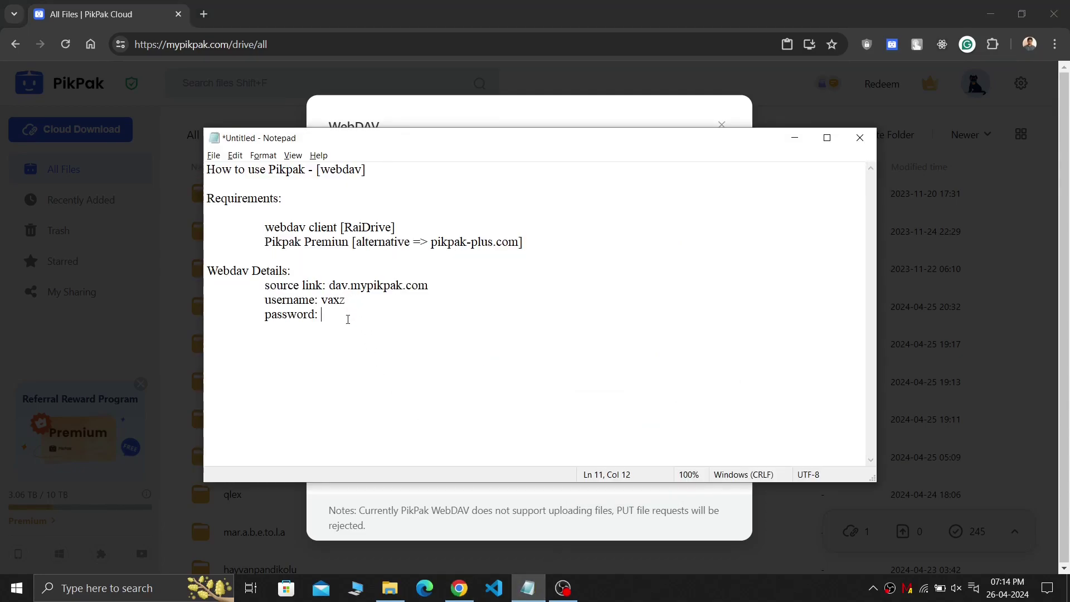
pyautogui.hotkey('ctrl', 'v')
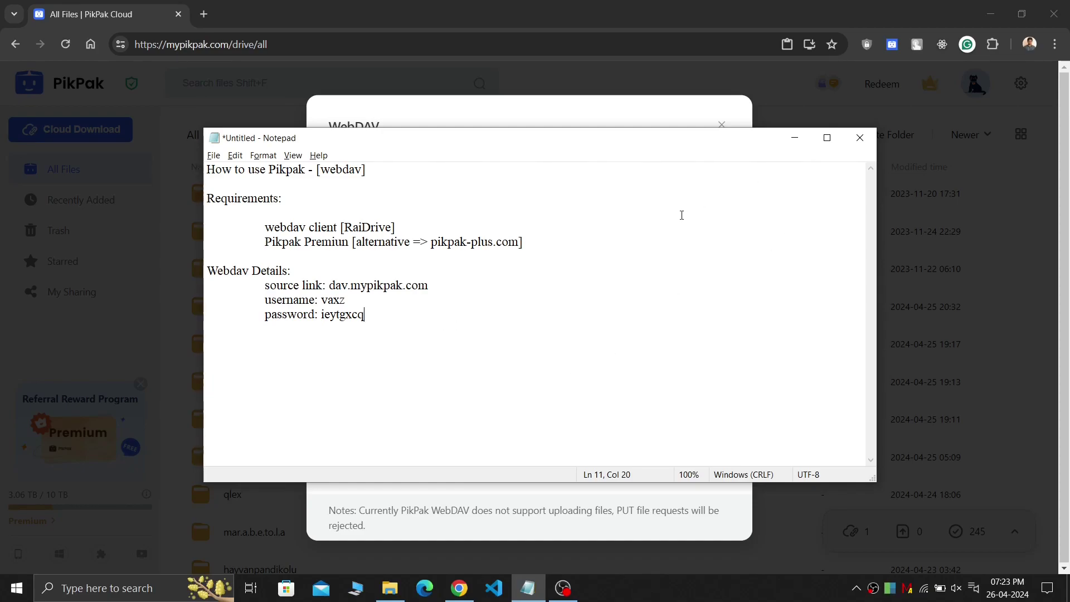
# Add a new NAS WebDAV drive in RaiDrive and enter dav.mypikpak.com from the notes as its host address
pyautogui.press('super+d')
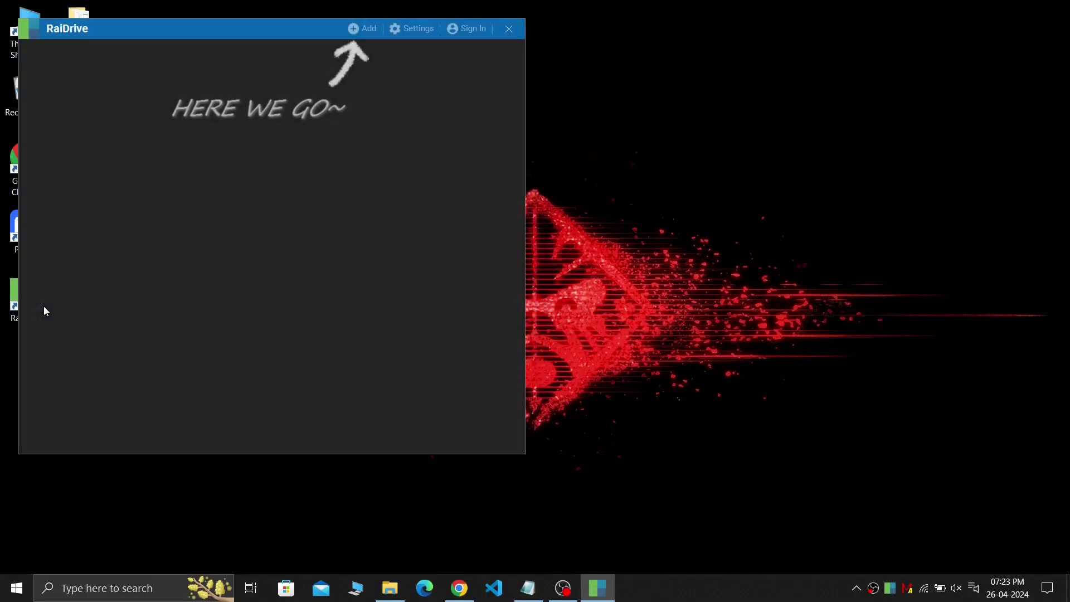
pyautogui.click(360, 35)
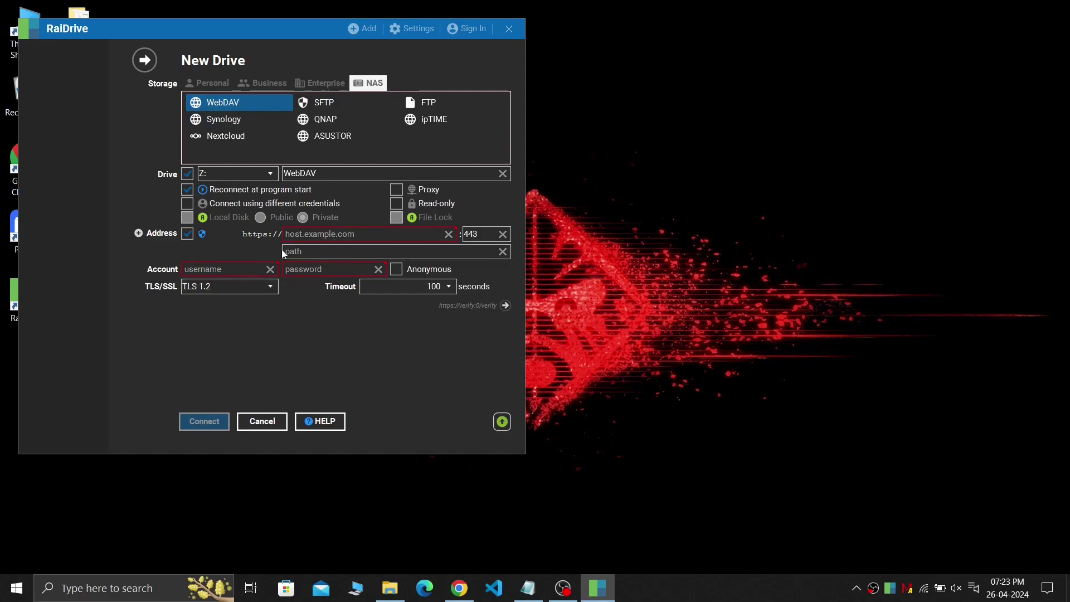
pyautogui.click(325, 234)
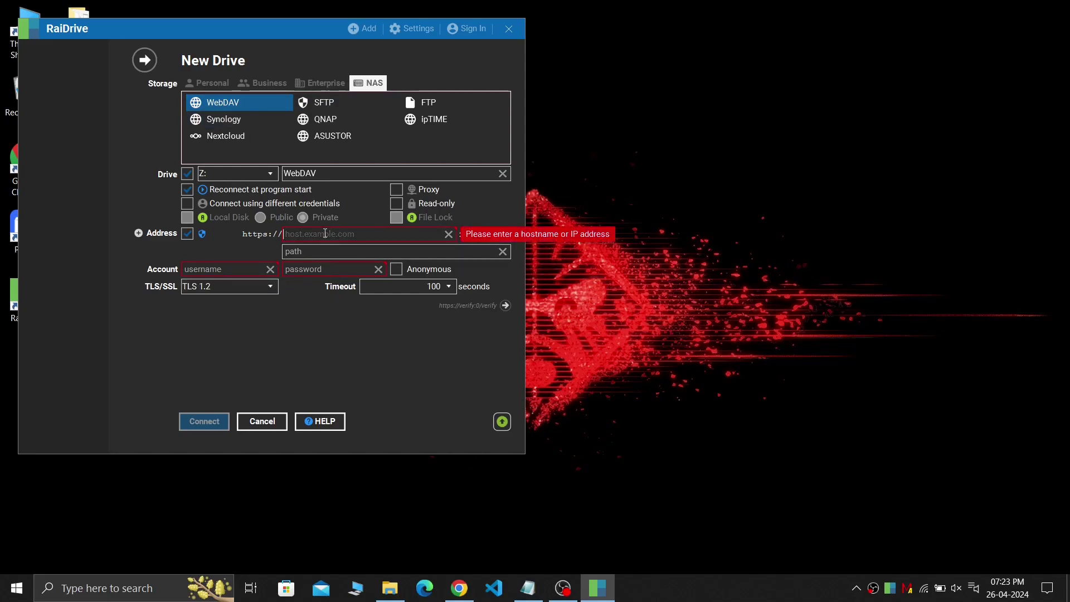
pyautogui.click(527, 588)
pyautogui.moveTo(429, 287); pyautogui.dragTo(331, 286)
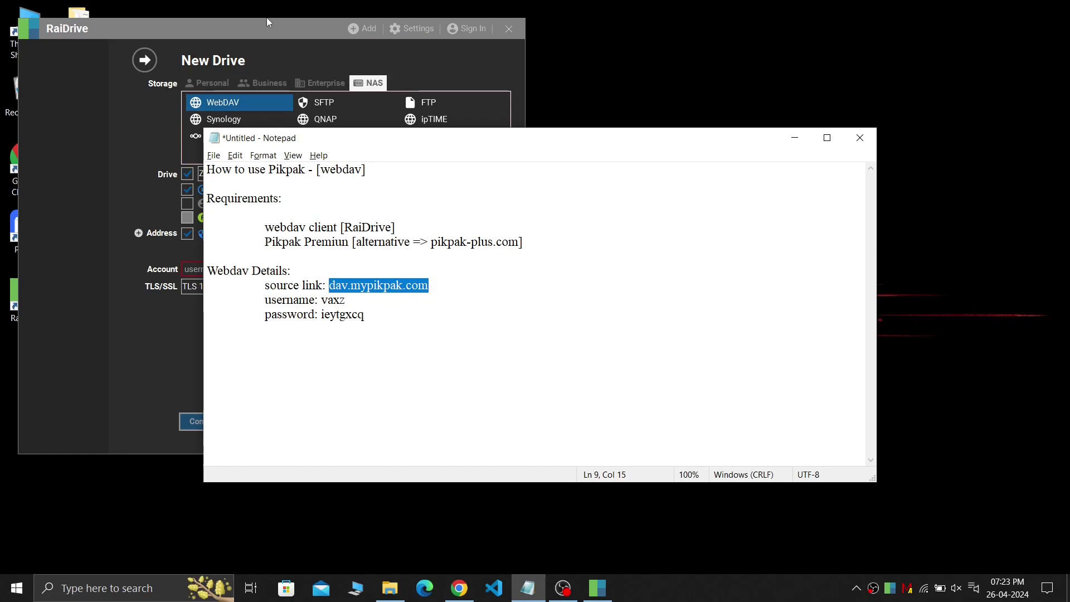
pyautogui.click(283, 48)
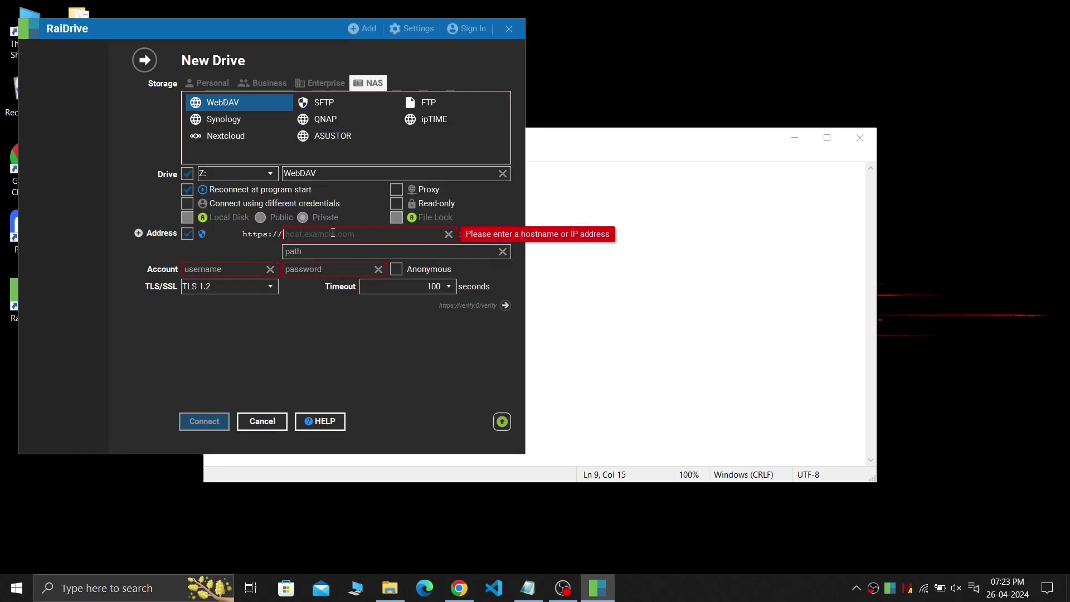
pyautogui.click(333, 232)
pyautogui.hotkey('ctrl', 'v')
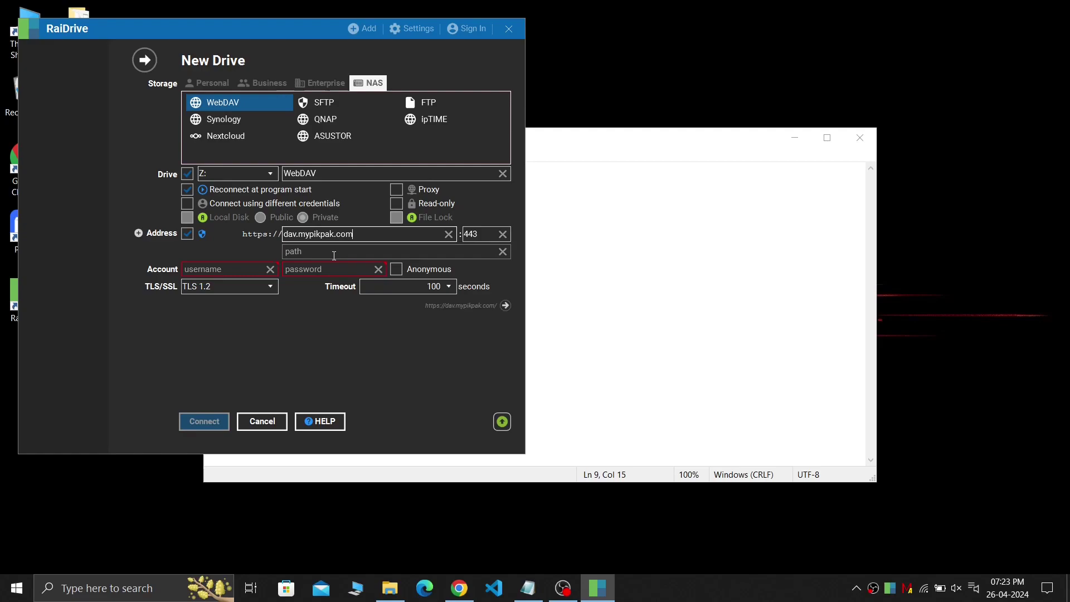
# Copy the WebDAV username from the notes into the new drive's account username in RaiDrive
pyautogui.click(229, 270)
pyautogui.click(563, 329)
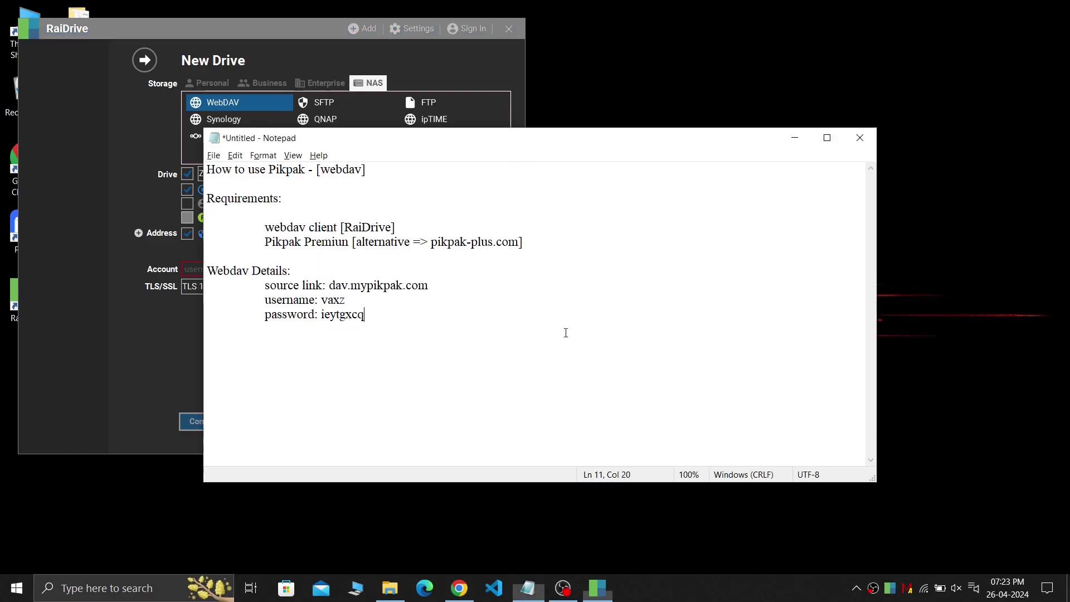
pyautogui.moveTo(347, 301); pyautogui.dragTo(322, 300)
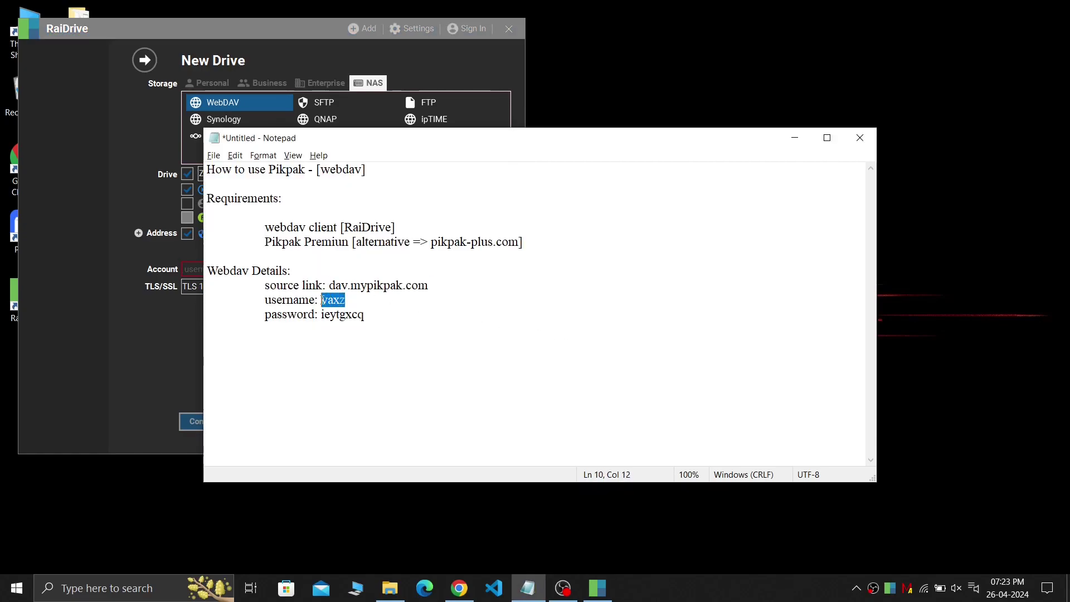
pyautogui.click(197, 269)
pyautogui.hotkey('ctrl', 'v')
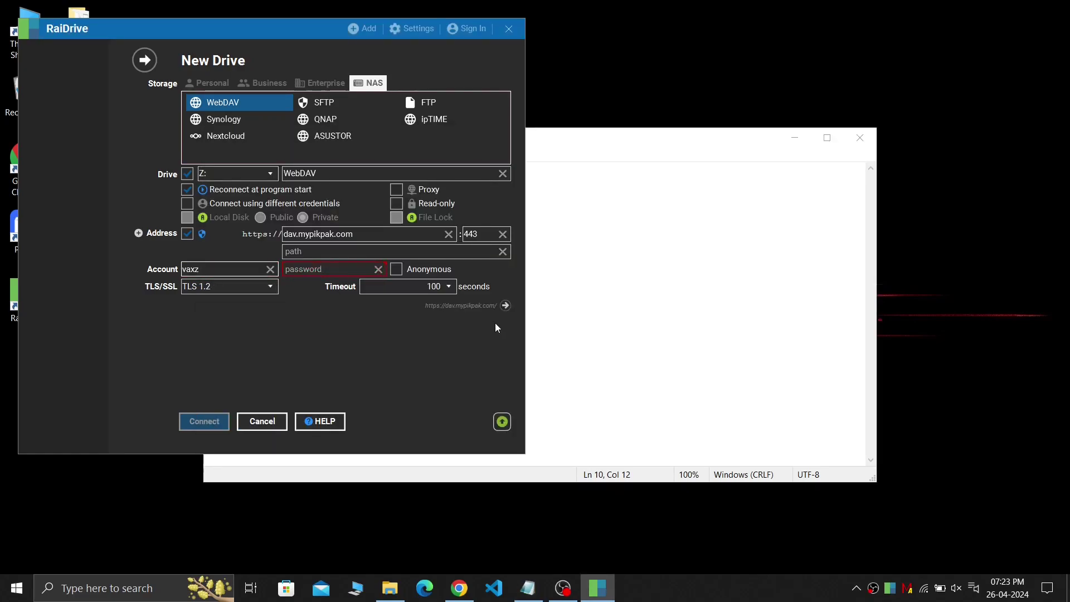
# Copy the WebDAV password from the notes into the new drive's account password in RaiDrive and connect the drive
pyautogui.click(592, 351)
pyautogui.moveTo(365, 316); pyautogui.dragTo(322, 316)
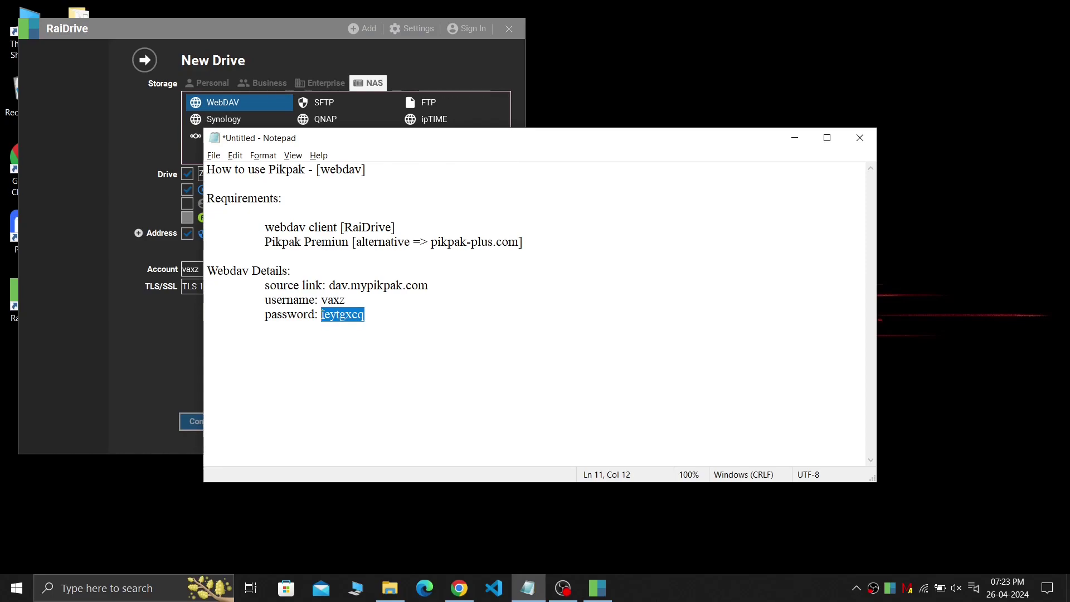
pyautogui.click(155, 309)
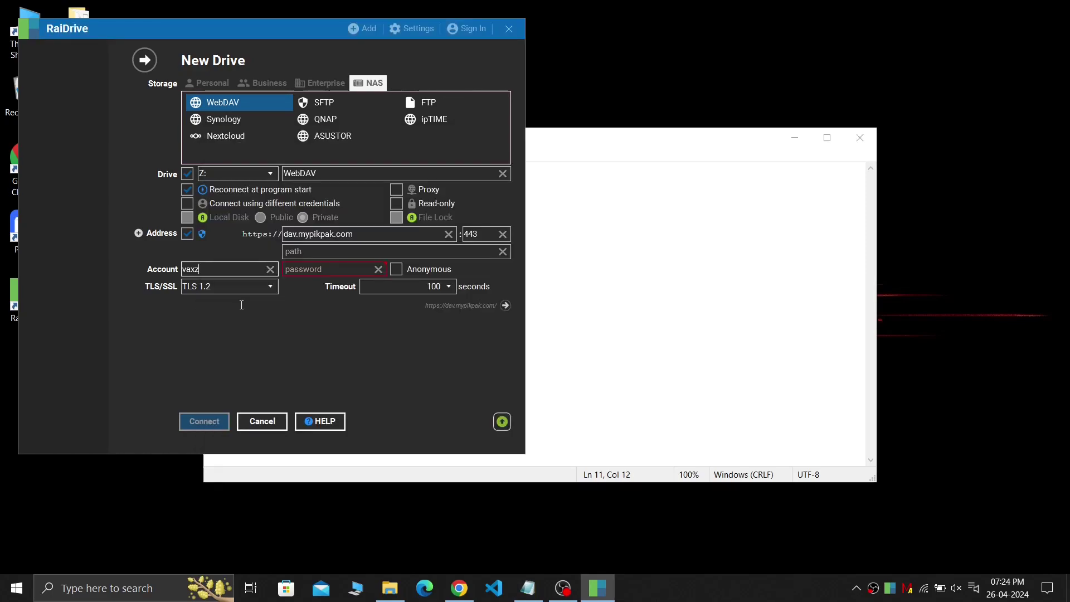
pyautogui.click(323, 274)
pyautogui.hotkey('ctrl', 'v')
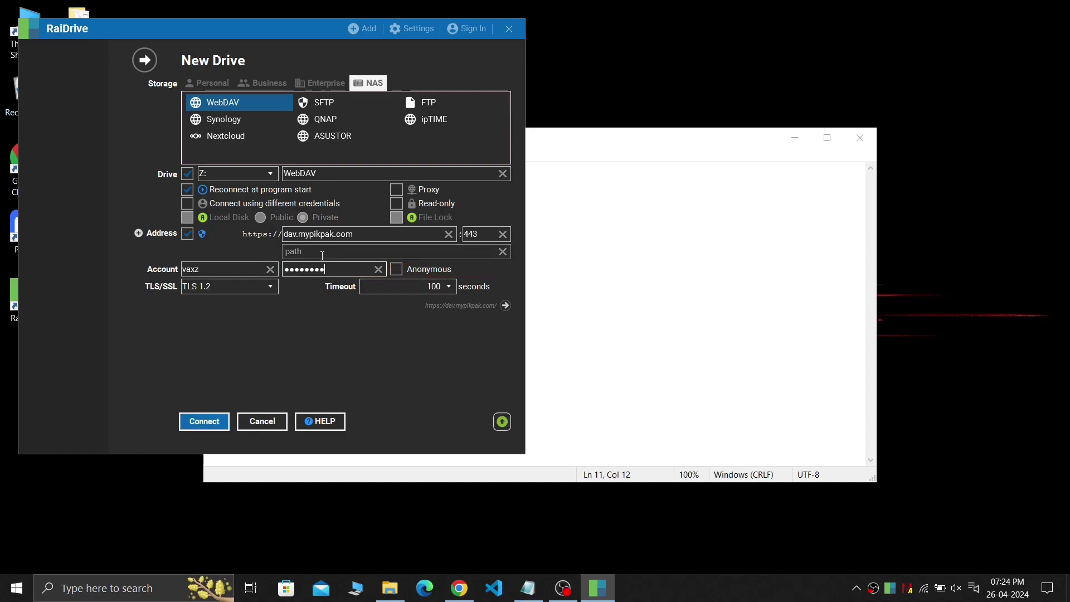
pyautogui.click(214, 421)
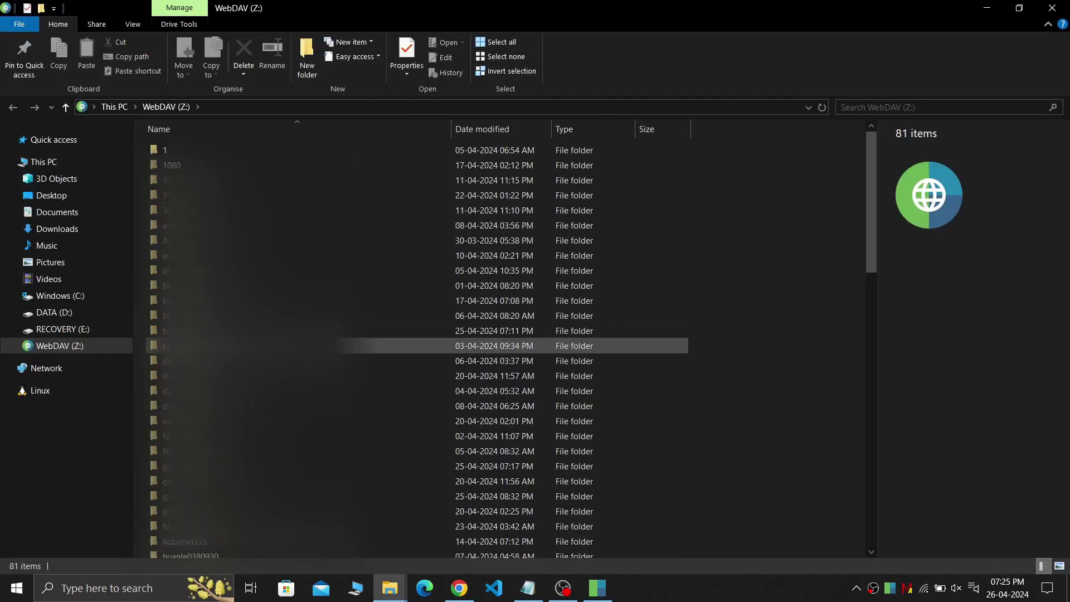
# Look through the folders of the mounted WebDAV (Z:) drive and reopen it from This PC
pyautogui.scroll(-1, 378, 347)
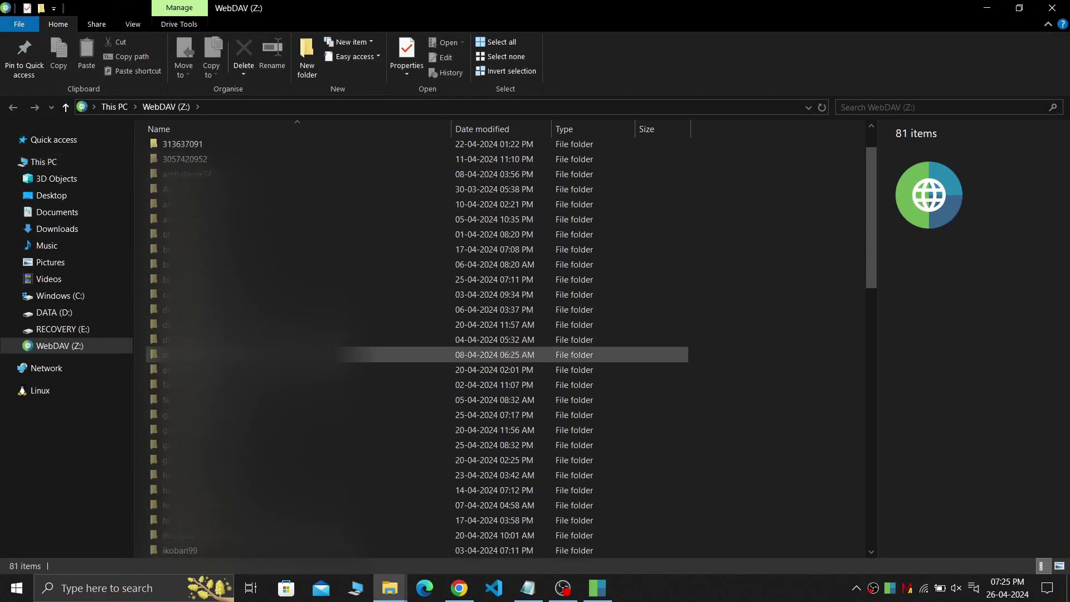
pyautogui.click(44, 162)
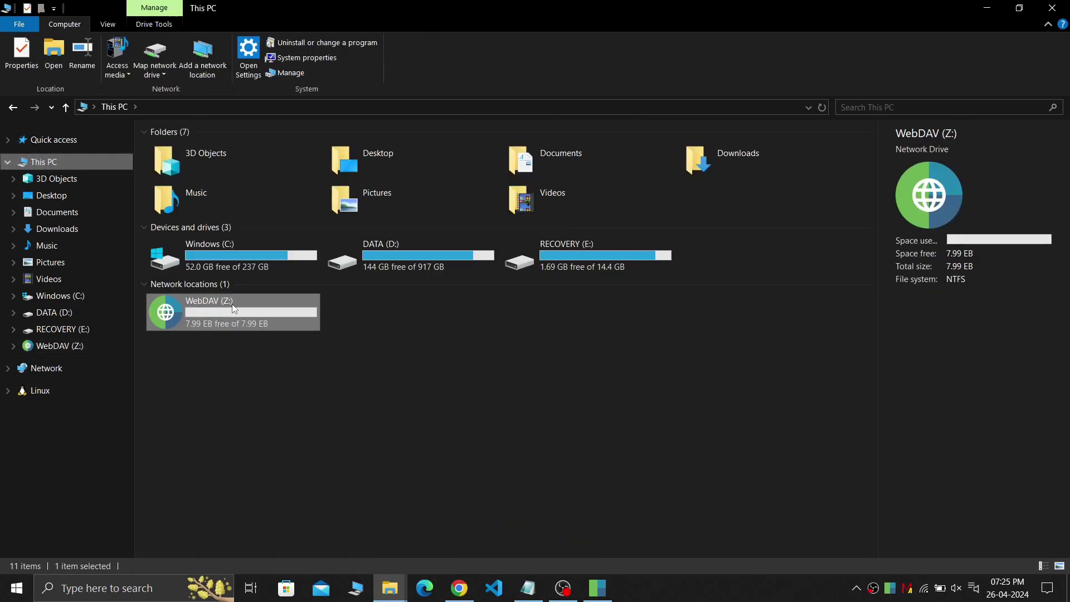
pyautogui.doubleClick(232, 306)
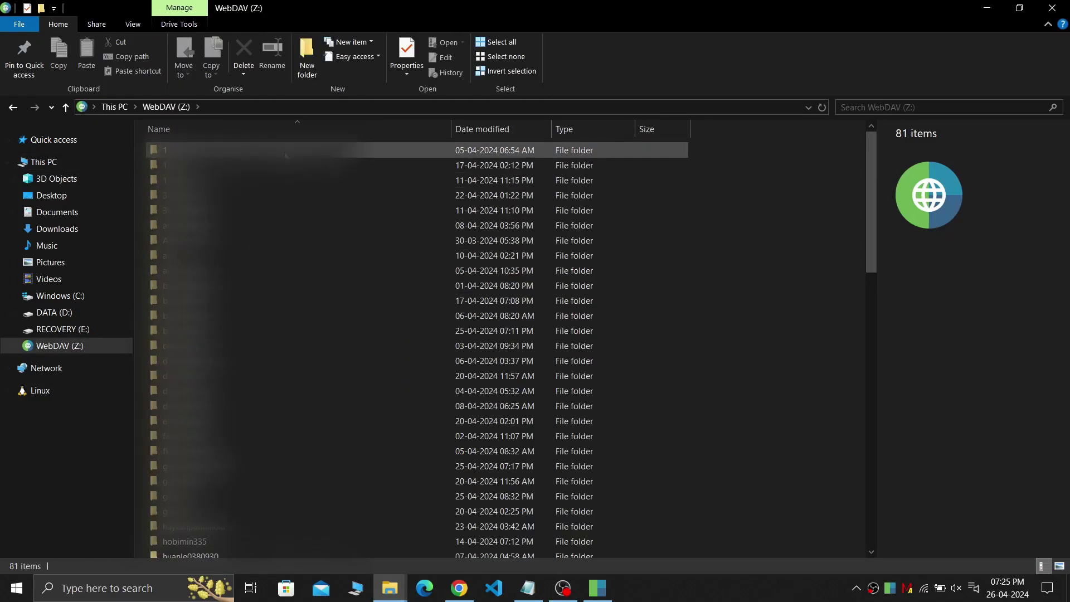
# Look over the folders on the WebDAV (Z:) drive, then switch to RaiDrive and disconnect the drive
pyautogui.scroll(-18, 390, 384)
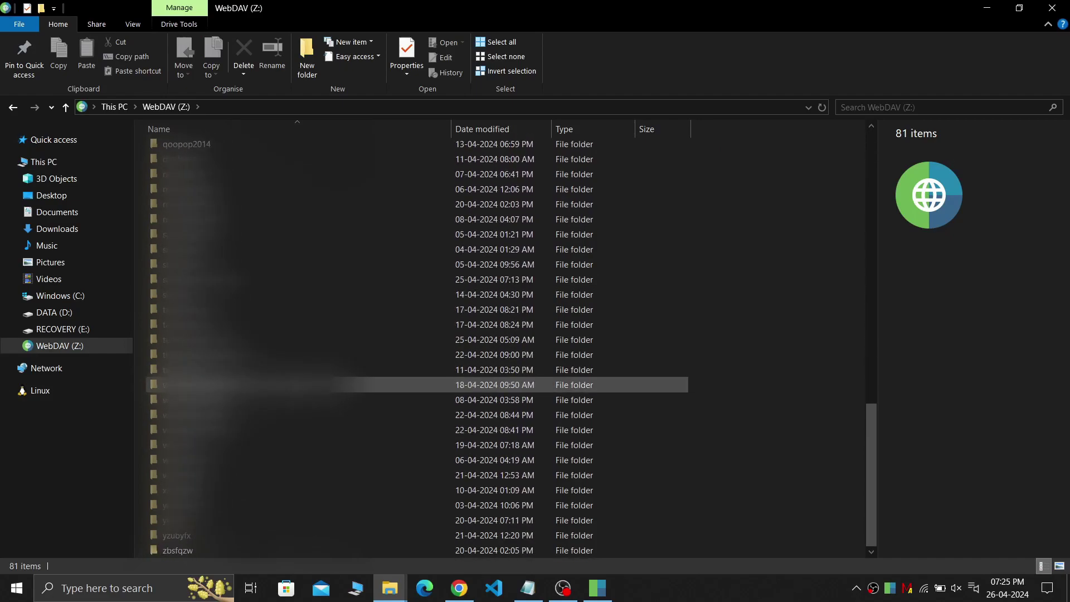
pyautogui.scroll(18, 390, 388)
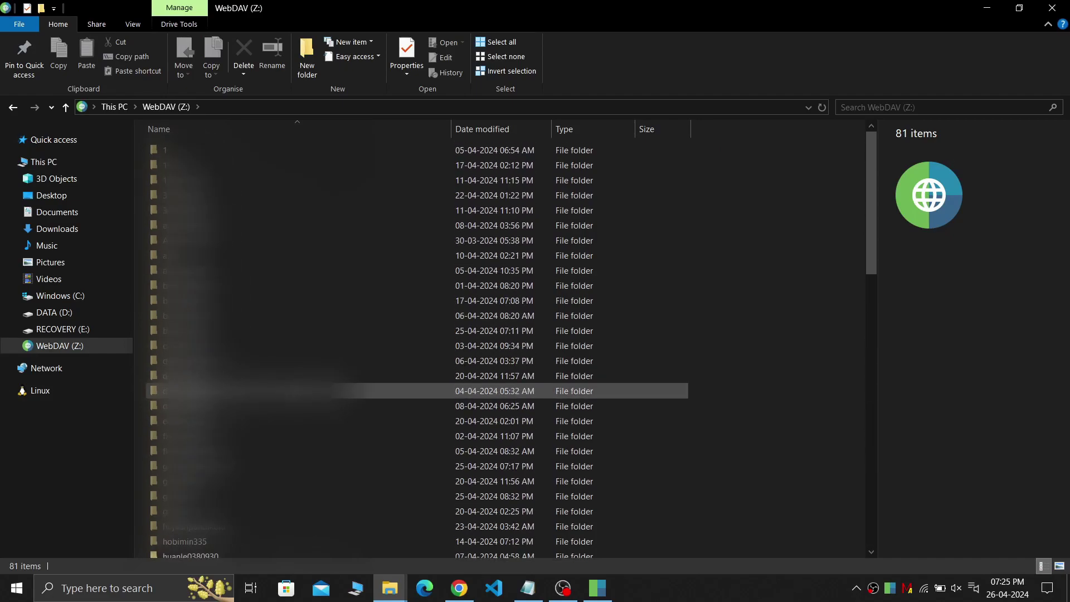
pyautogui.click(609, 594)
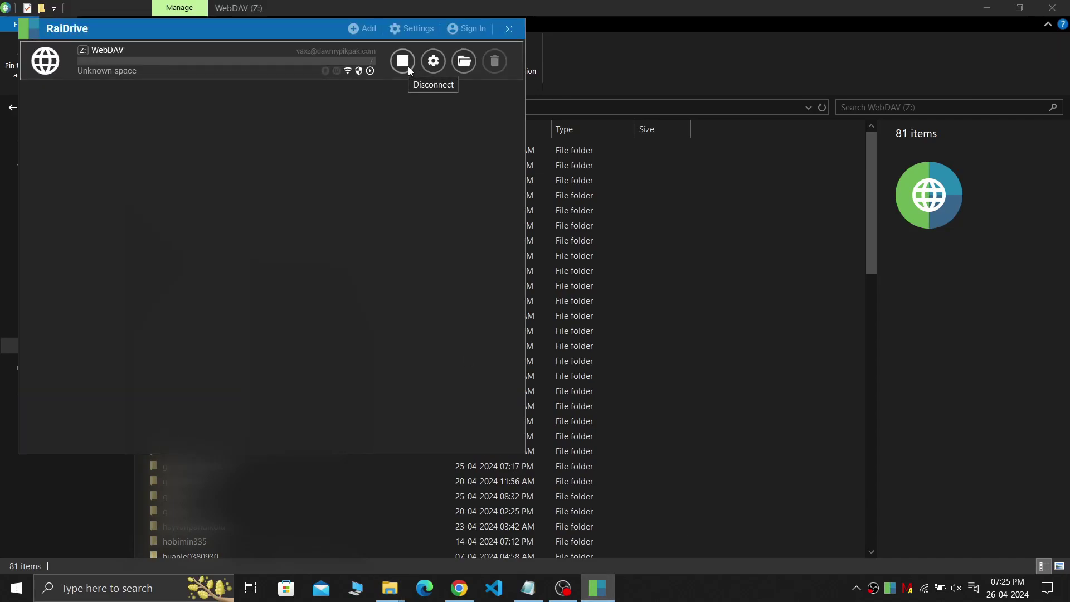
pyautogui.click(407, 66)
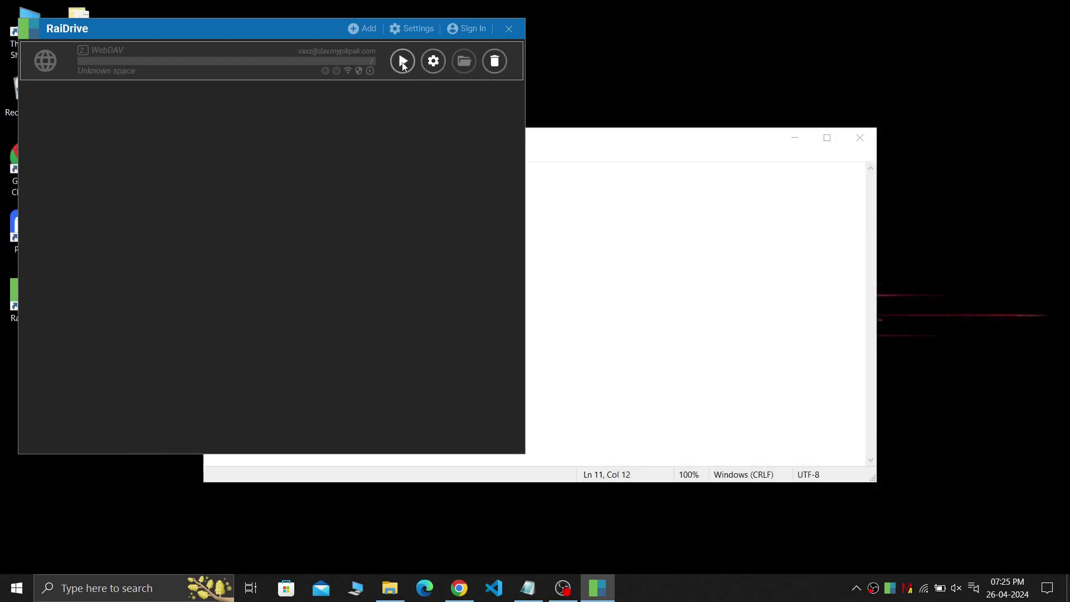
# Change the path of the WebDAV drive's address to /1080 in its RaiDrive settings and save the change
pyautogui.click(436, 63)
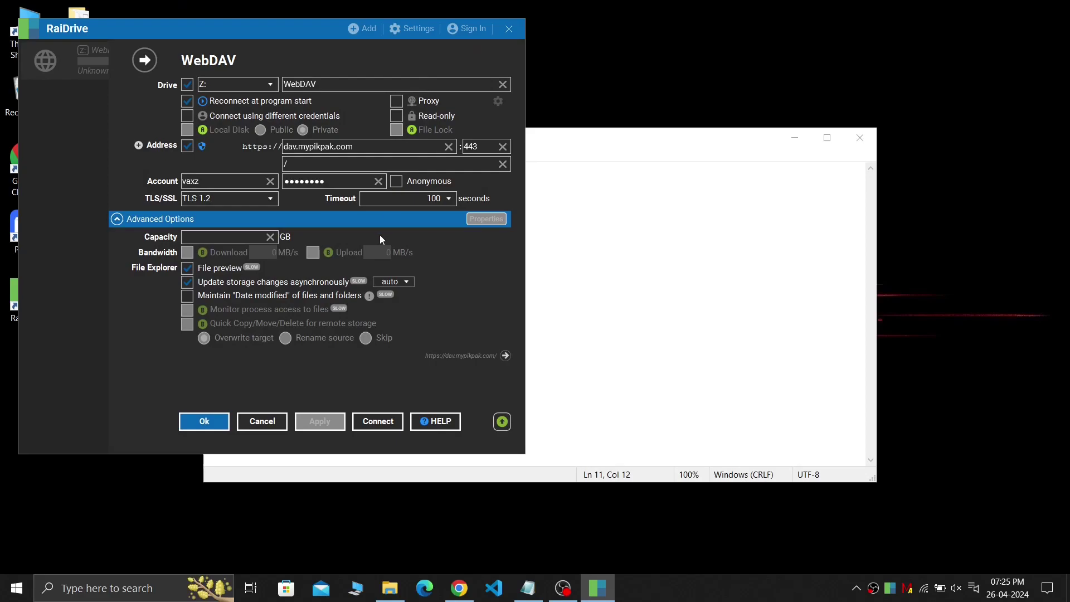
pyautogui.click(312, 166)
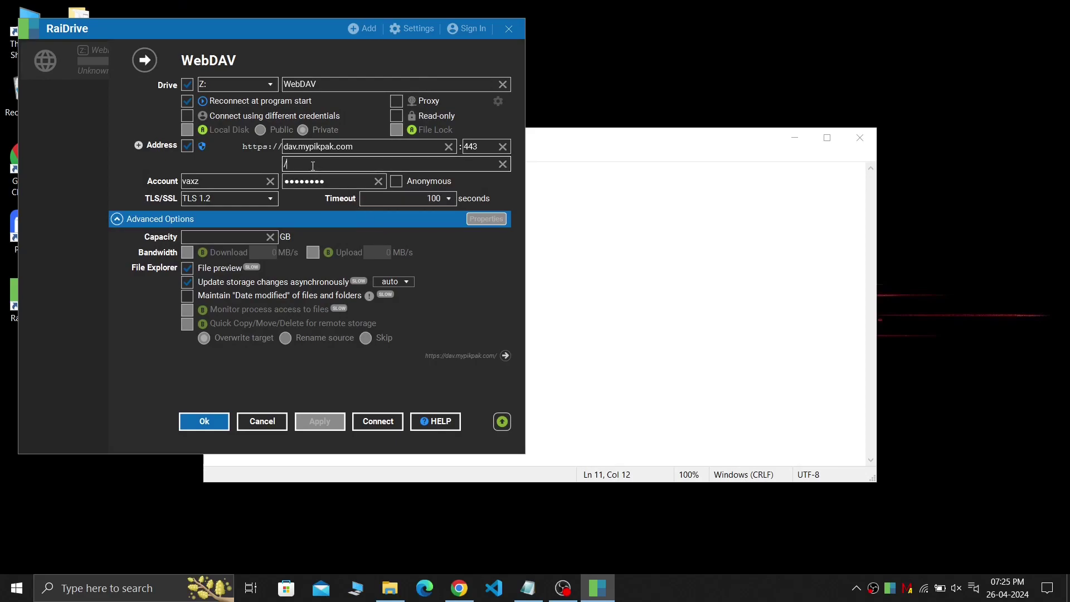
pyautogui.moveTo(289, 166); pyautogui.dragTo(282, 167)
pyautogui.press('BackSpace')
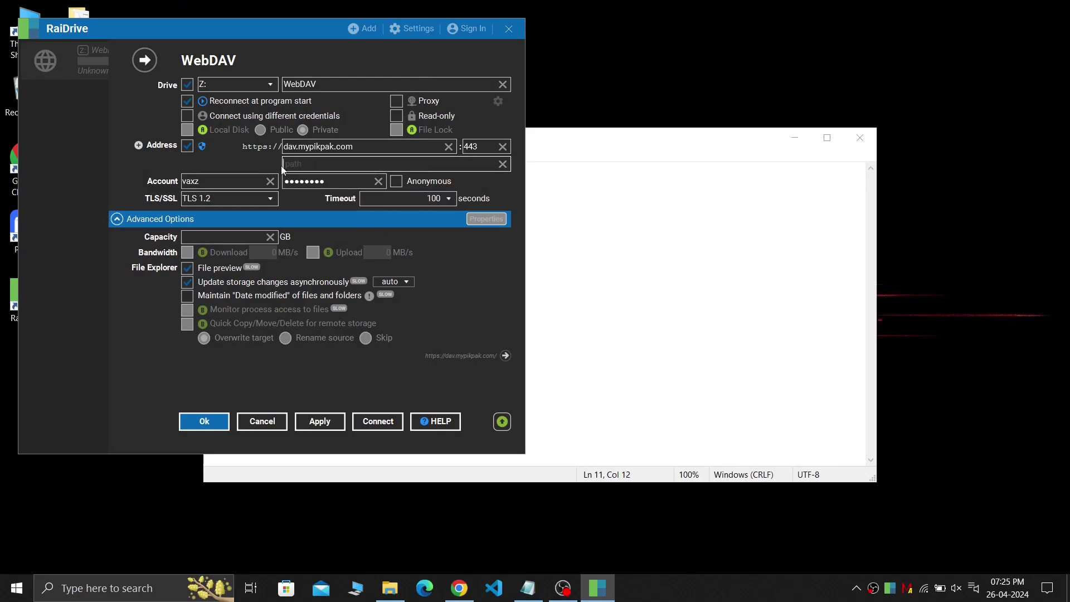
pyautogui.write('/1080')
pyautogui.click(314, 425)
pyautogui.click(211, 424)
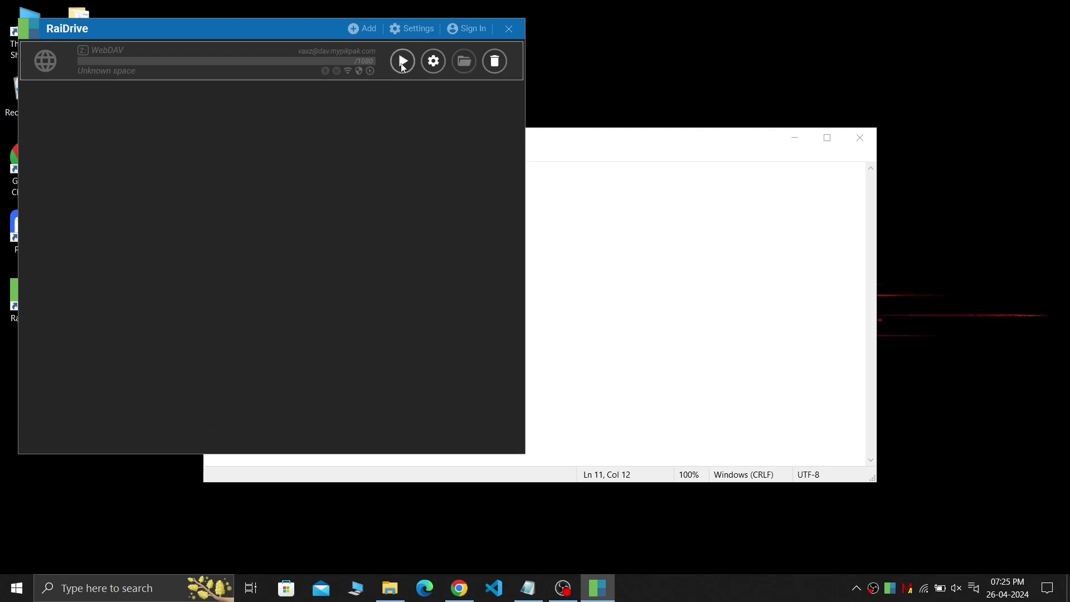
# Reconnect the WebDAV drive and look through the folders and video files in the newly mounted path
pyautogui.click(402, 61)
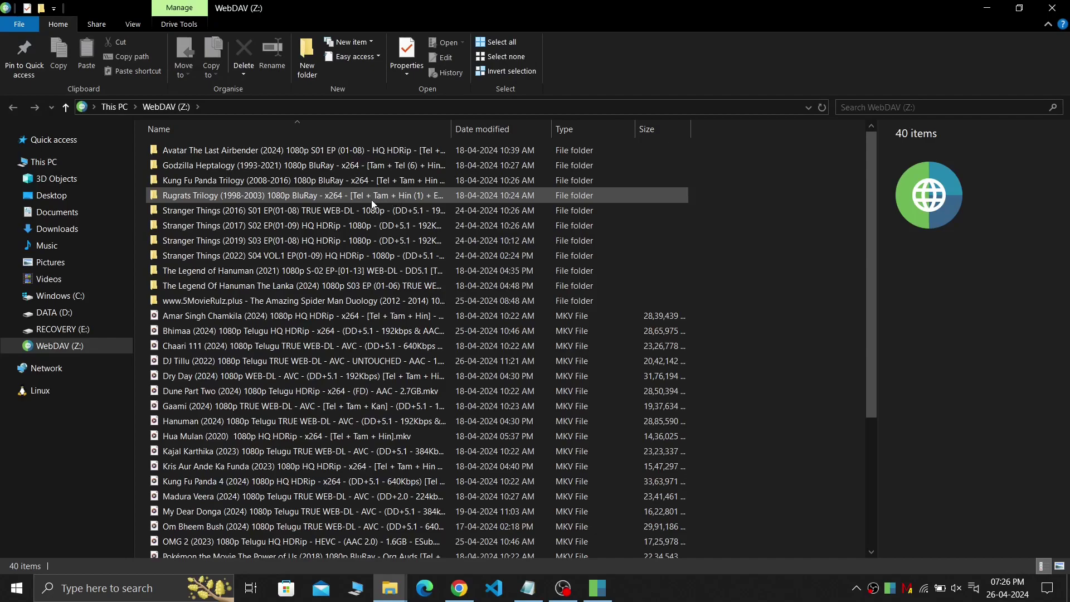
pyautogui.scroll(-4, 272, 304)
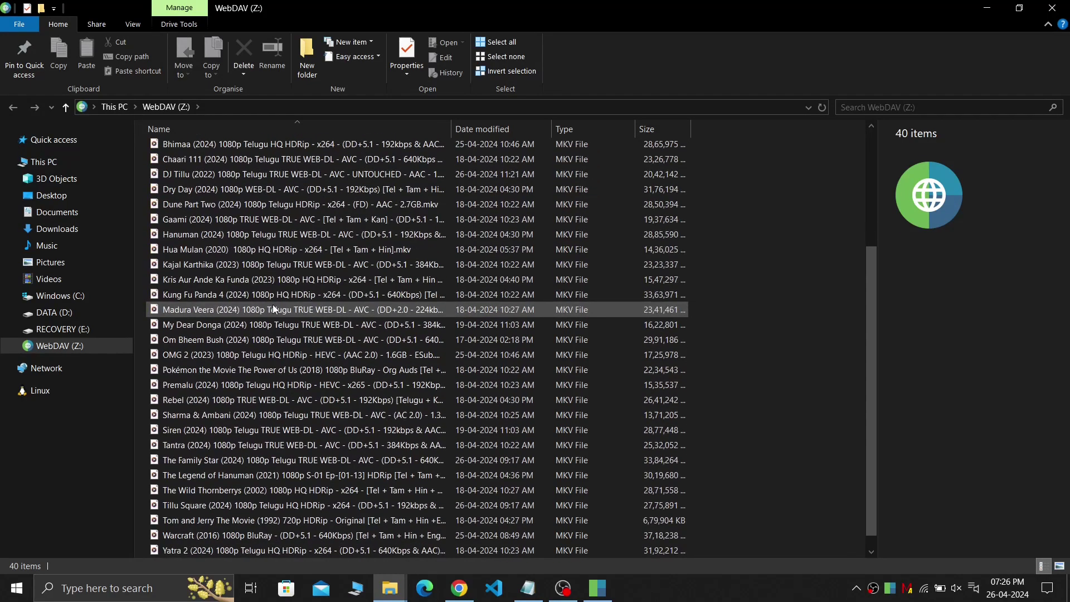
pyautogui.scroll(5, 272, 304)
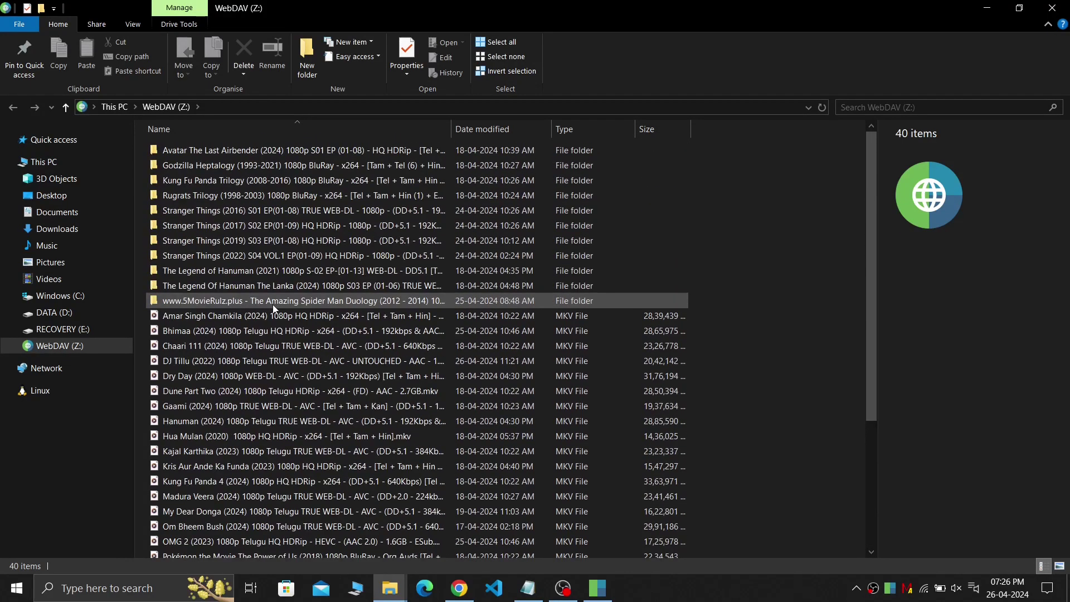
# Open the Avatar The Last Airbender (2024) folder on the Z: drive and play the S01 EP01 video
pyautogui.doubleClick(364, 152)
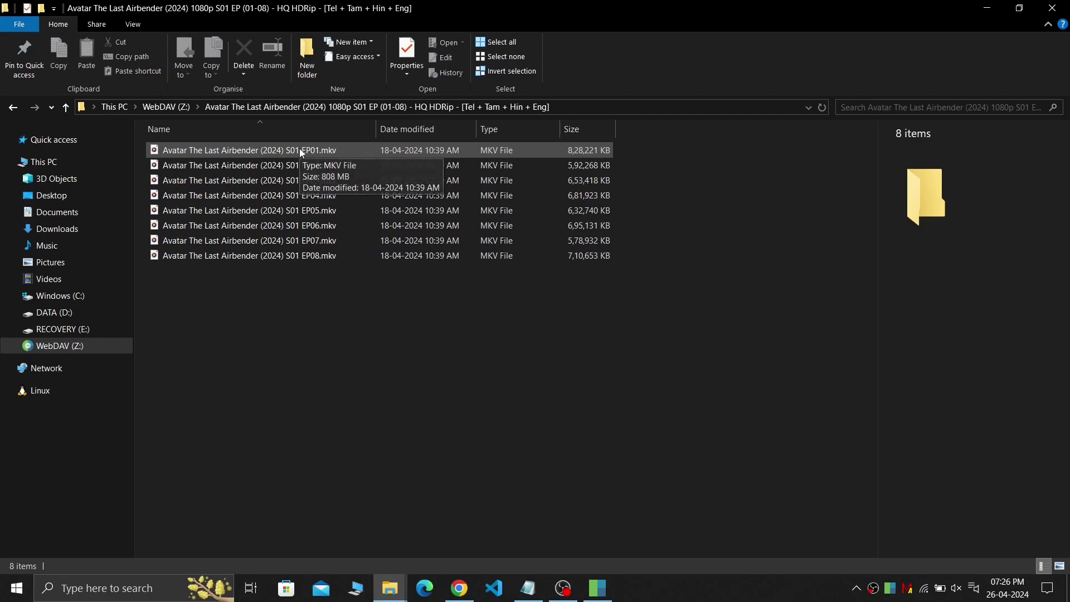
pyautogui.click(299, 149)
pyautogui.doubleClick(299, 149)
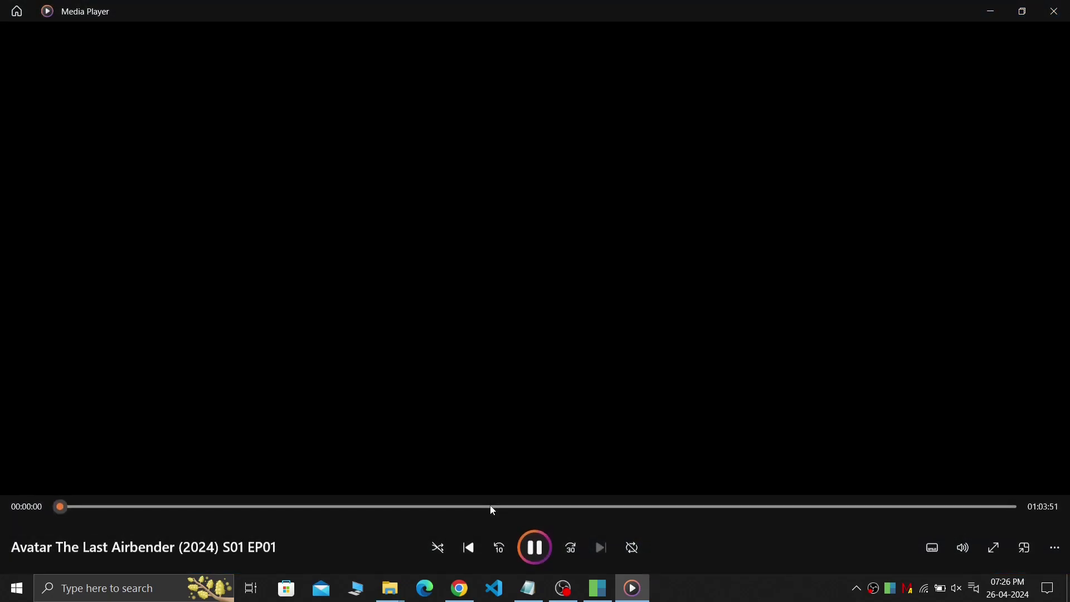
# Jump to about 00:31:22 in the video, pause playback and close Media Player
pyautogui.click(526, 508)
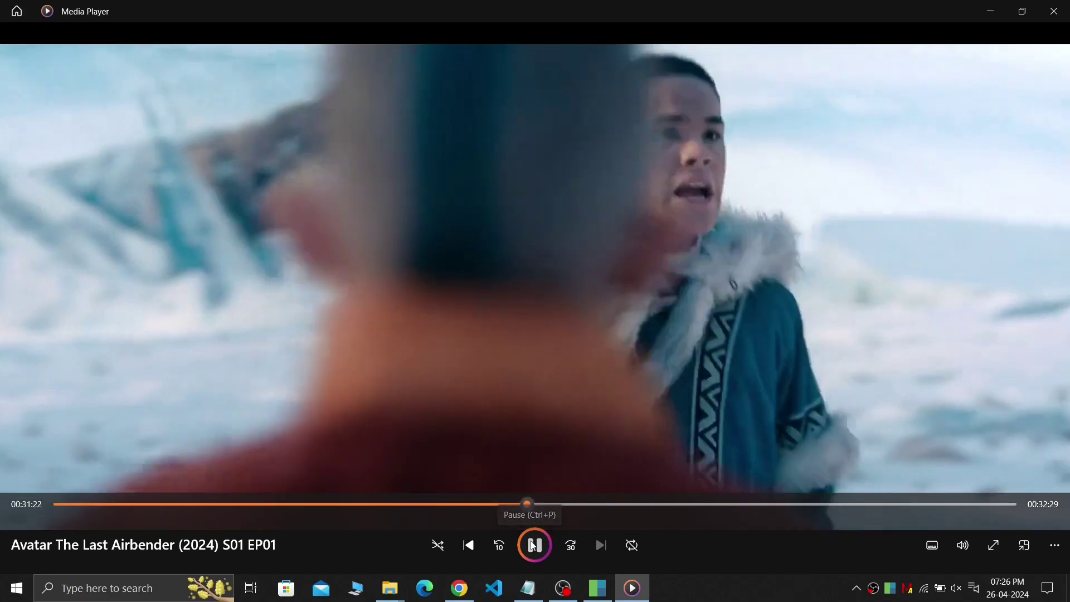
pyautogui.click(534, 545)
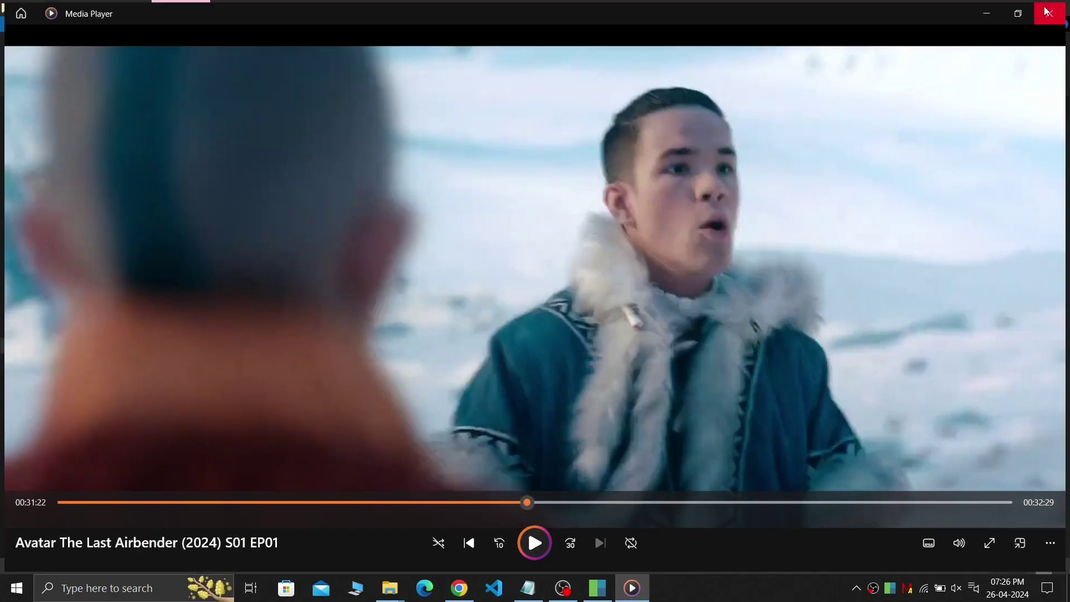
pyautogui.click(1051, 10)
pyautogui.click(573, 340)
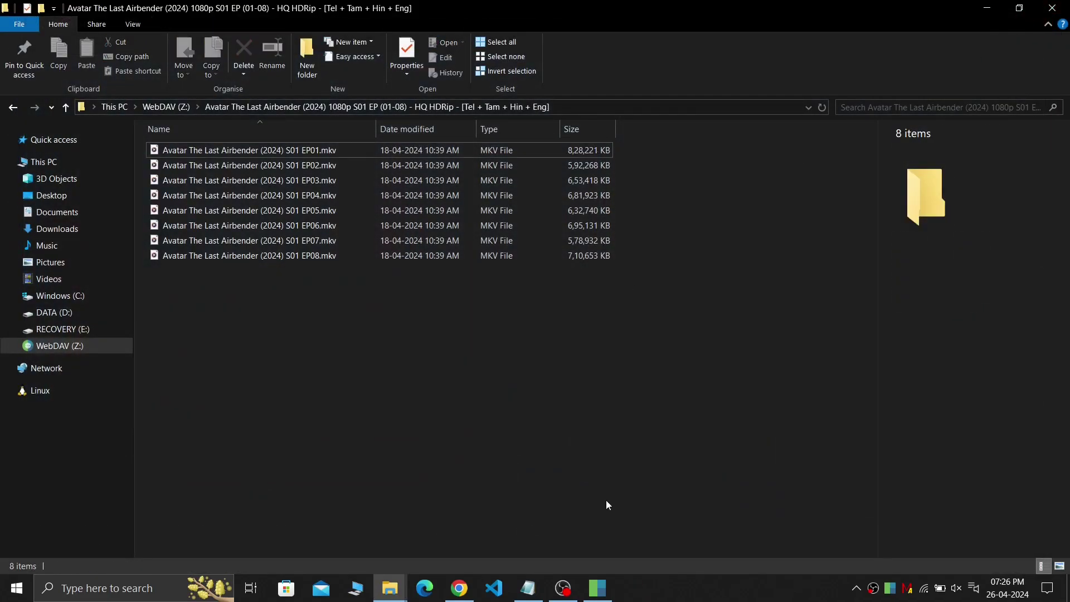
# Return to RaiDrive and disconnect the WebDAV (Z:) drive mounted at /1080
pyautogui.click(597, 587)
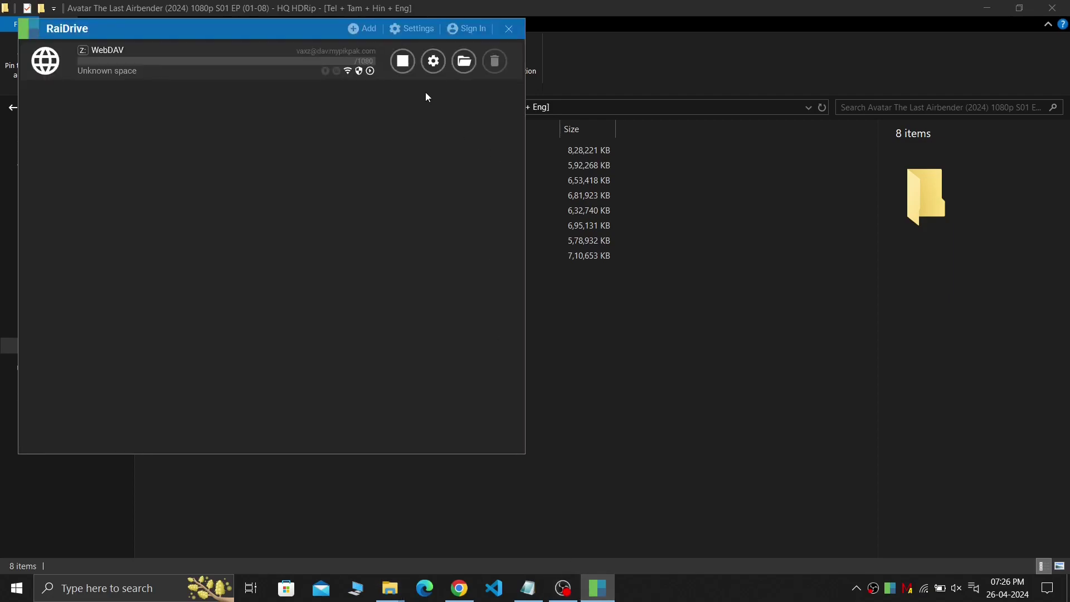
pyautogui.click(402, 60)
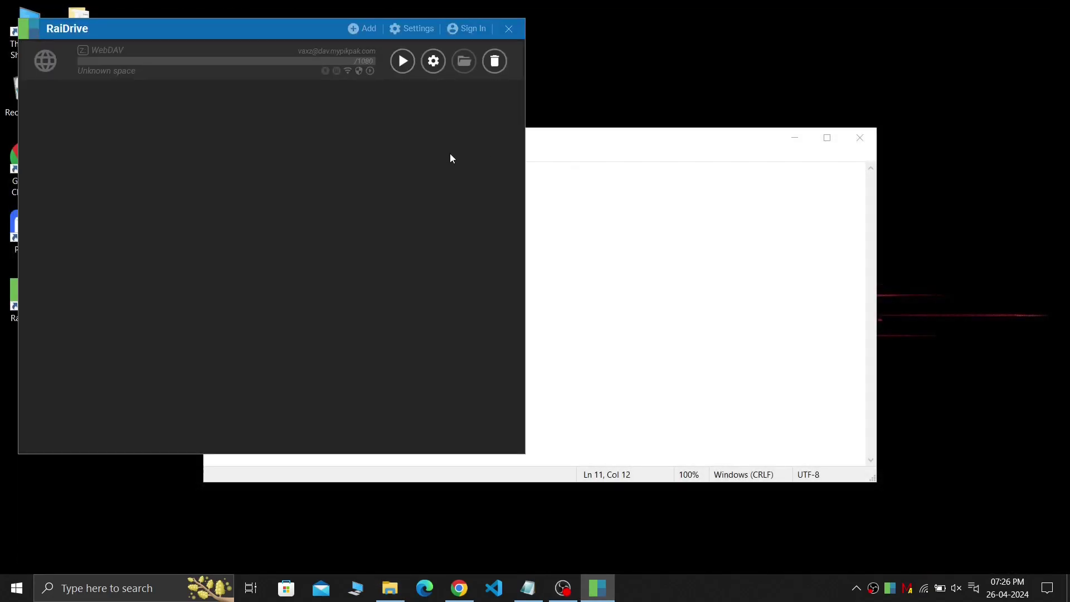